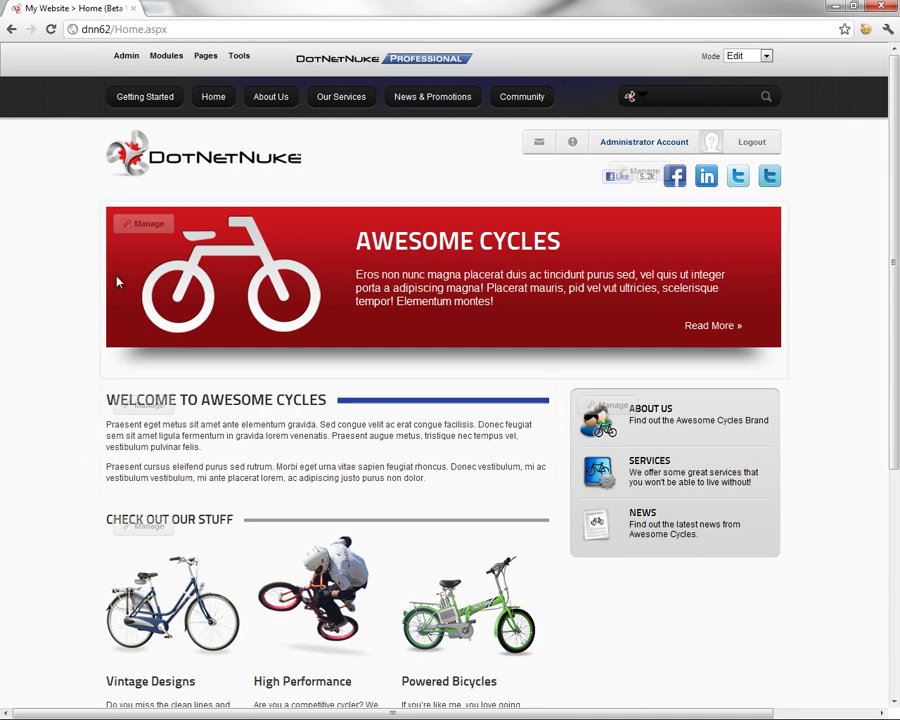
Open the Site Settings page from the Admin menu in the control bar
mouse_move(124, 60)
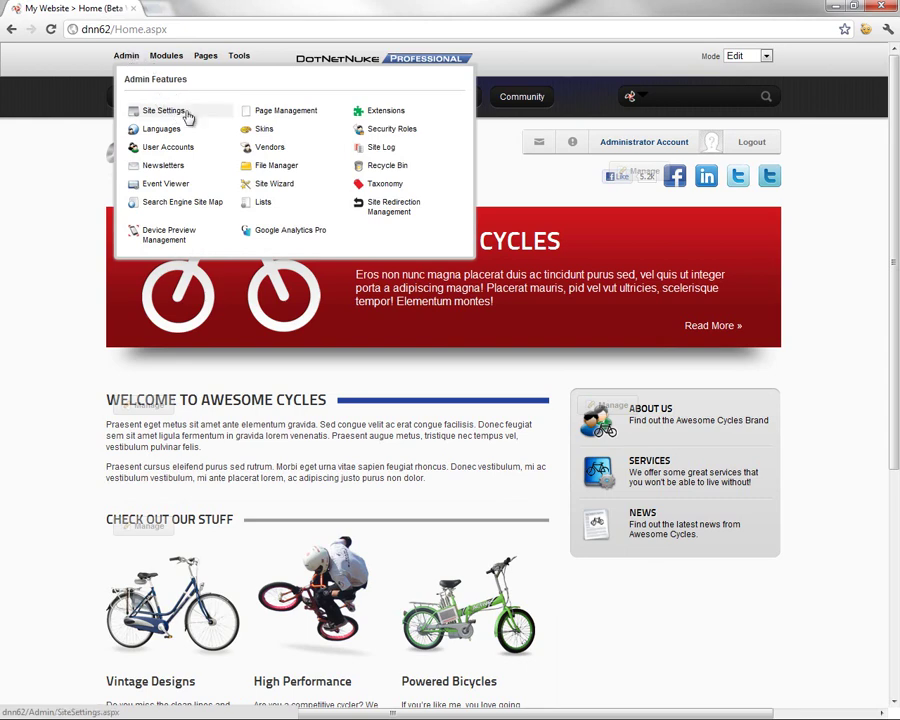
left_click(170, 116)
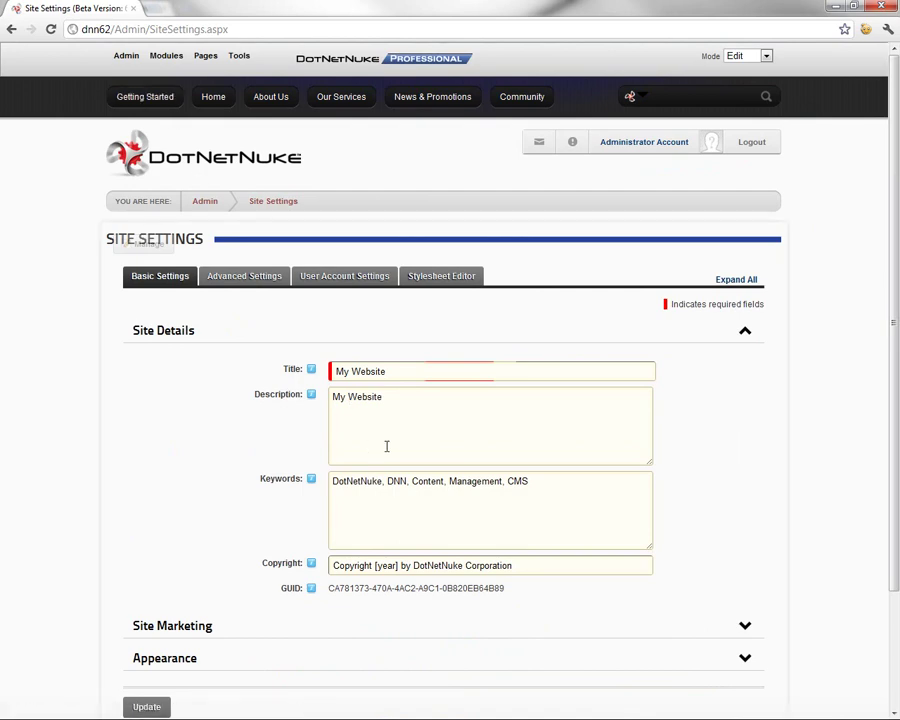
Show the User Account Settings tab and read the Registration Settings help tips
left_click(369, 280)
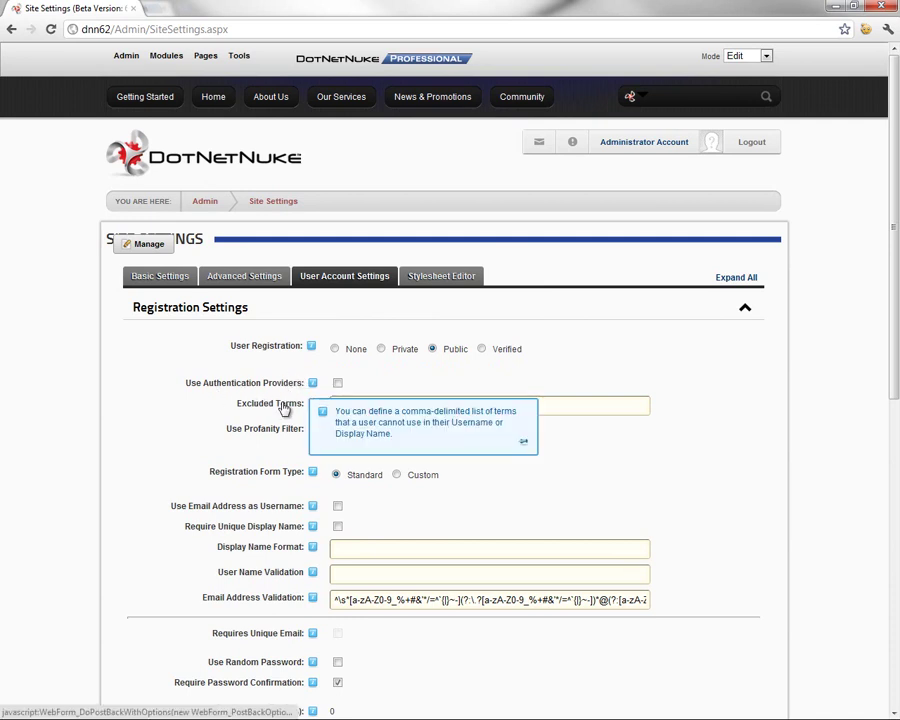
mouse_move(294, 440)
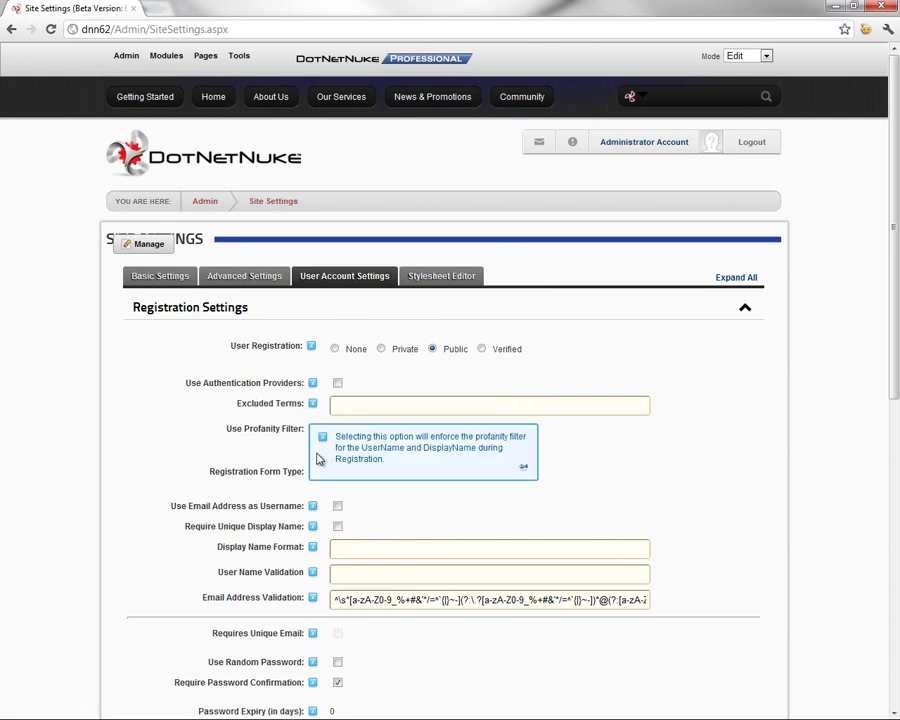
mouse_move(252, 485)
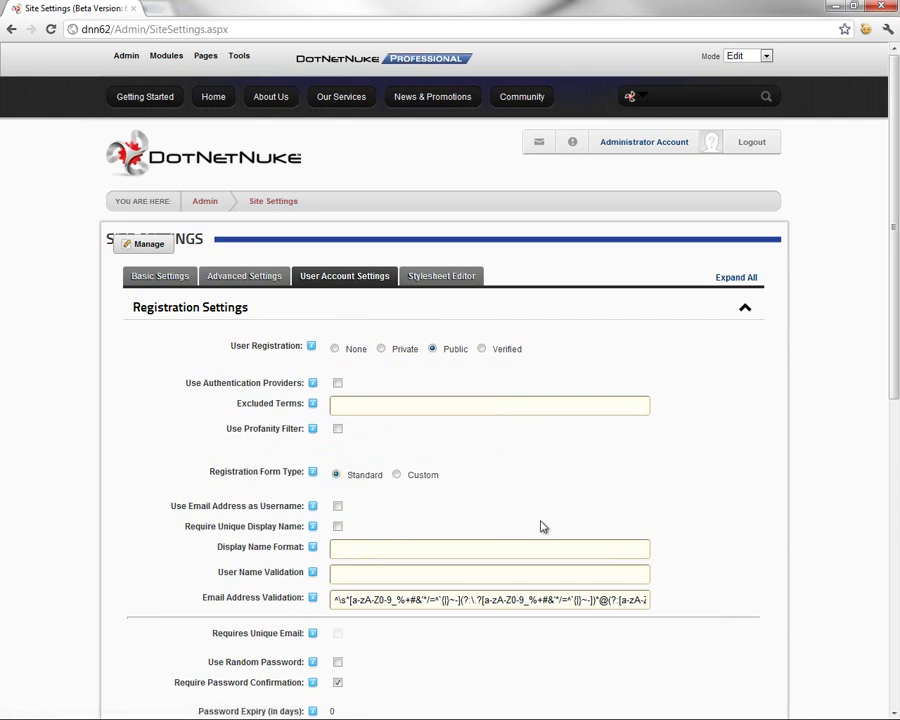
Choose the Custom Registration Form Type and confirm the Registration Fields read Email,Password
left_click(397, 475)
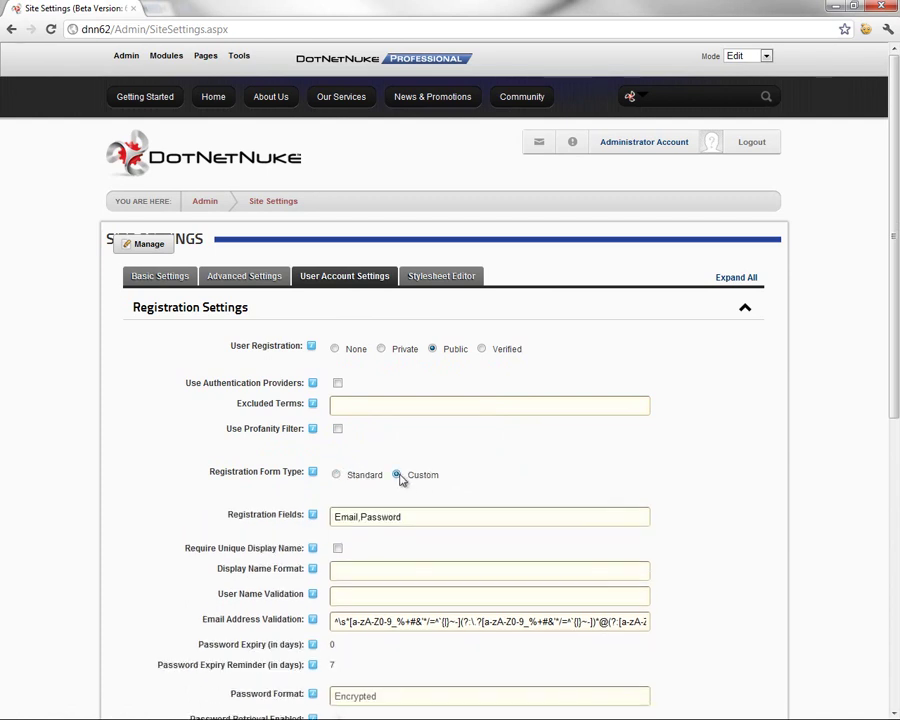
double_click(428, 514)
left_click_drag(433, 517, 341, 517)
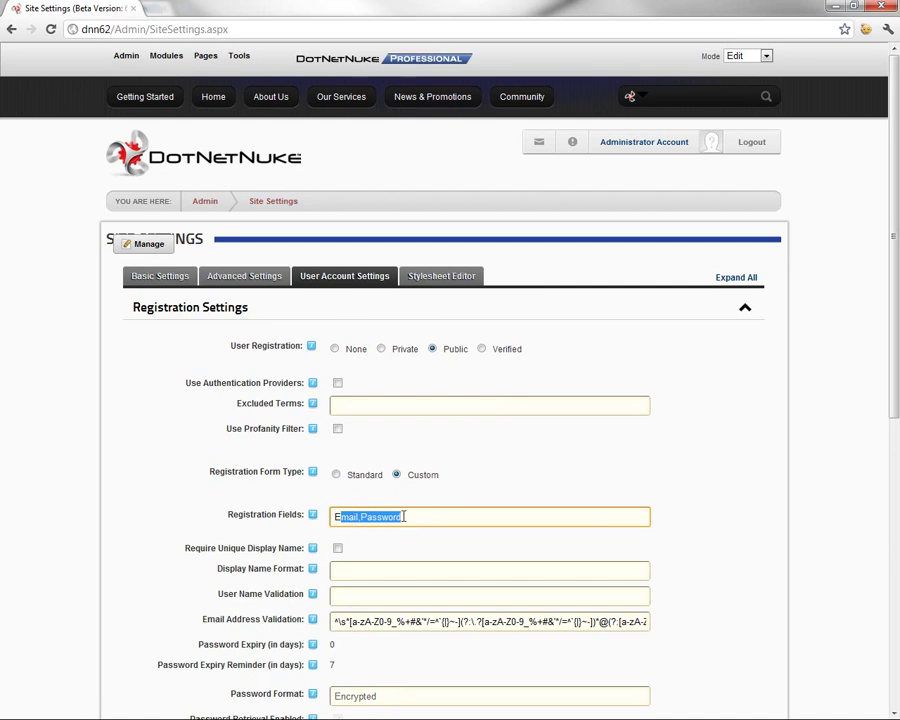
left_click(405, 516)
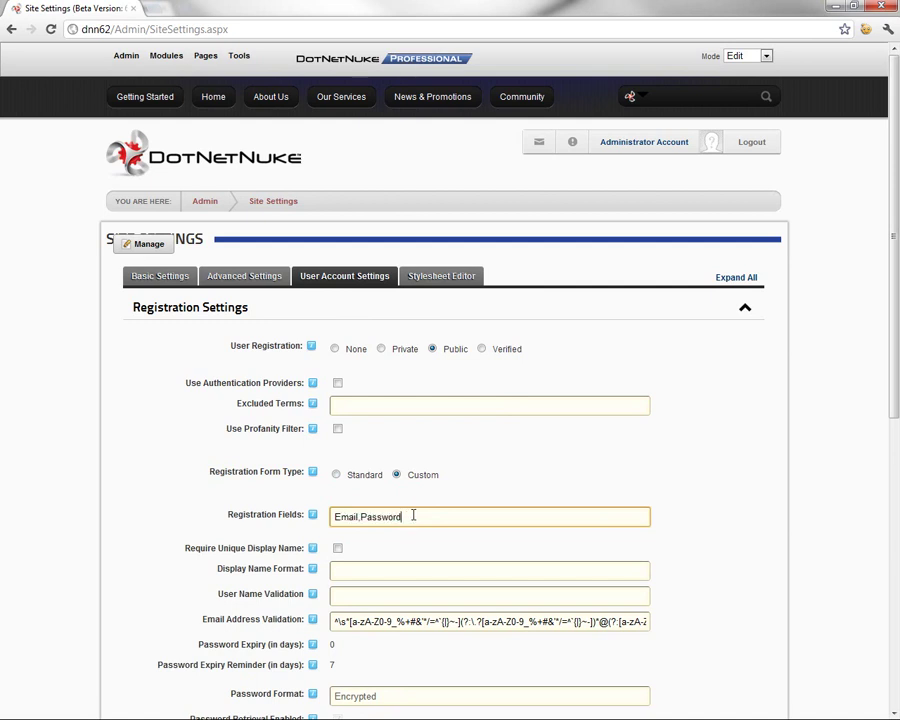
left_click_drag(357, 517, 329, 519)
left_click(366, 516)
mouse_move(316, 521)
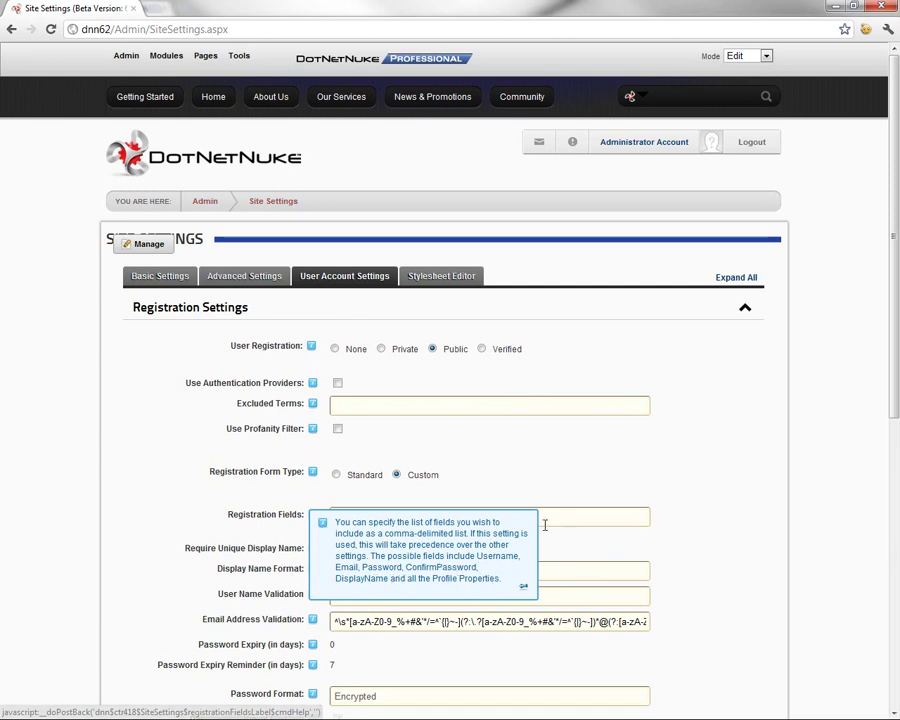
left_click(456, 514)
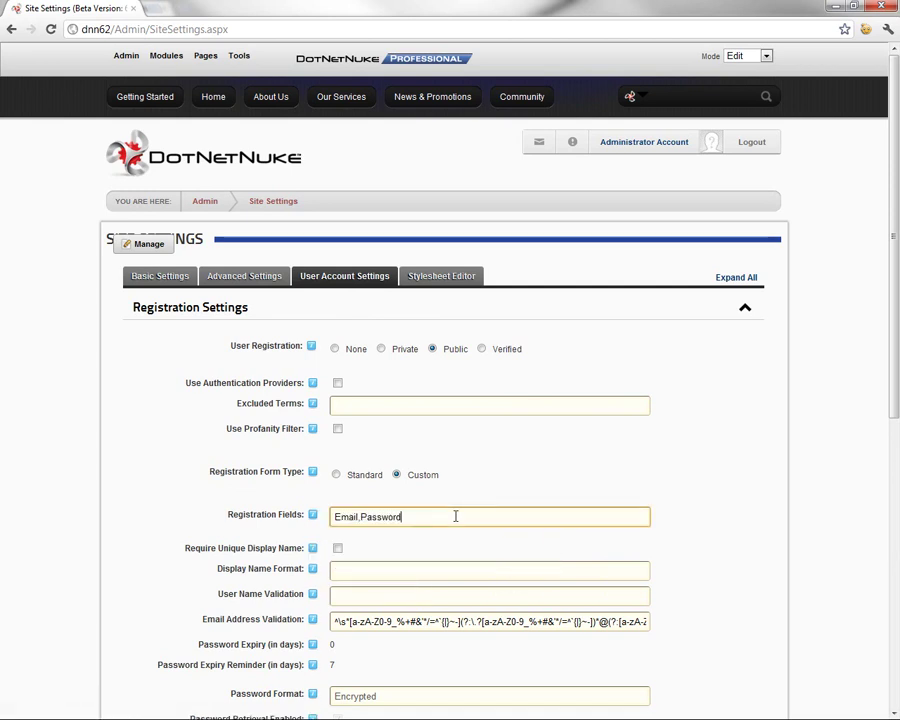
double_click(351, 516)
left_click(379, 517)
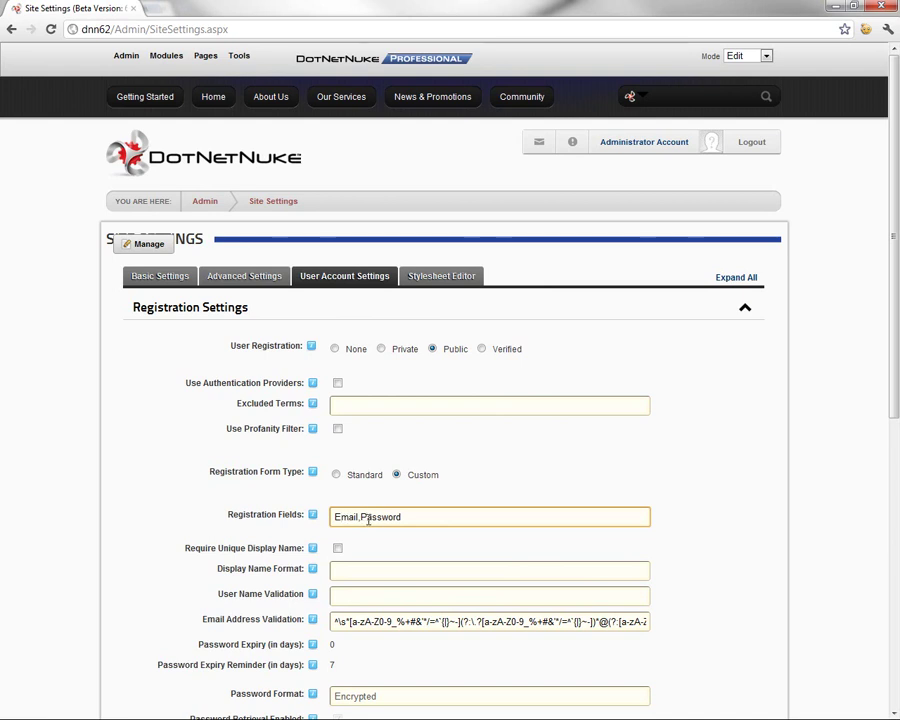
double_click(367, 518)
left_click(422, 518)
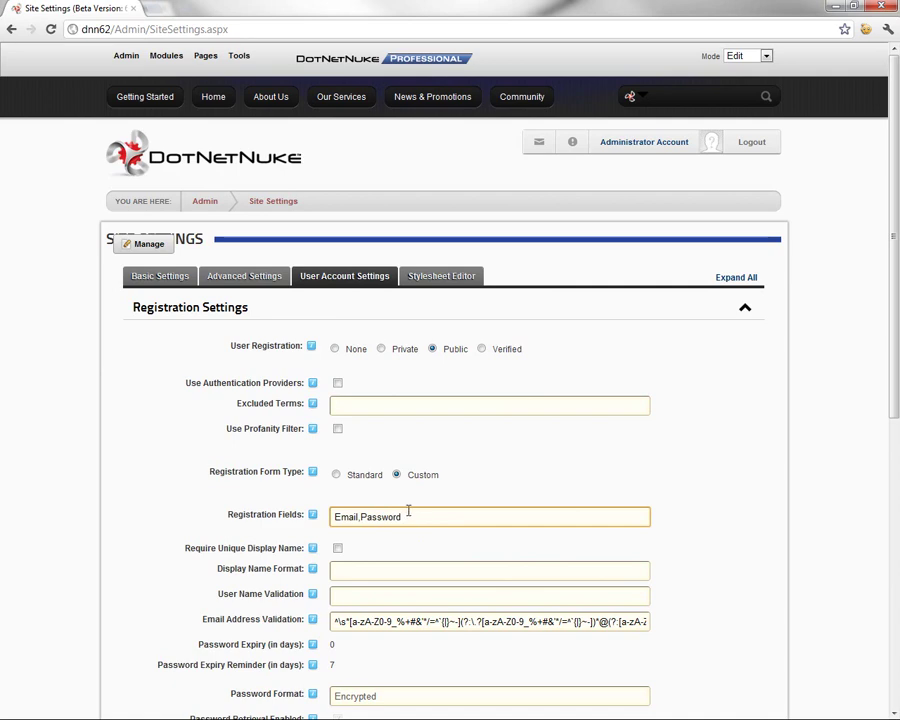
Scroll past Display Name Format and User Name Validation, then save the settings with Update
scroll(407, 505, "down", 3)
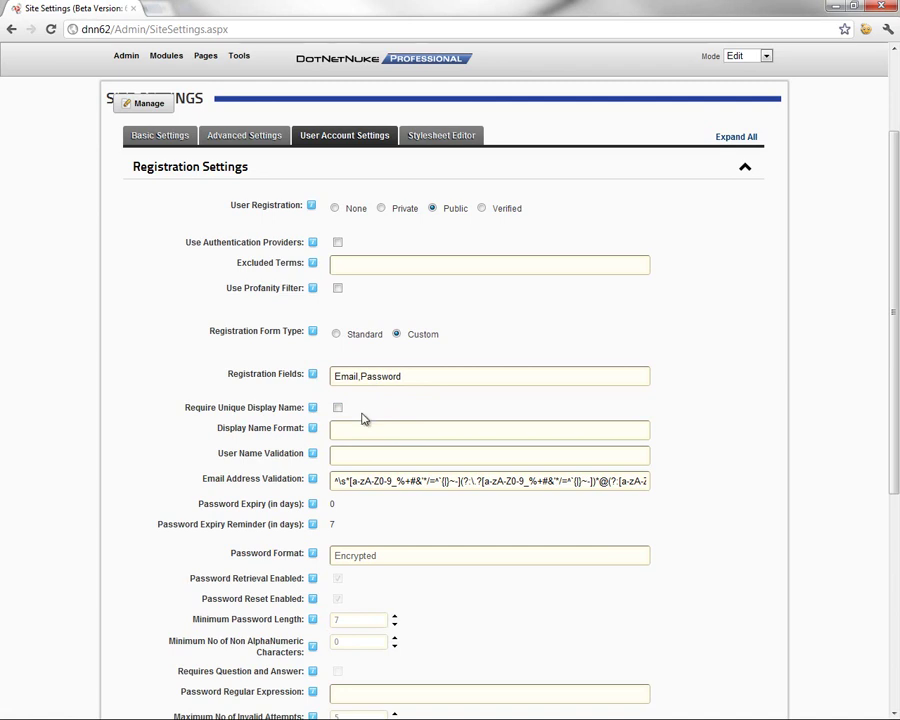
left_click(355, 429)
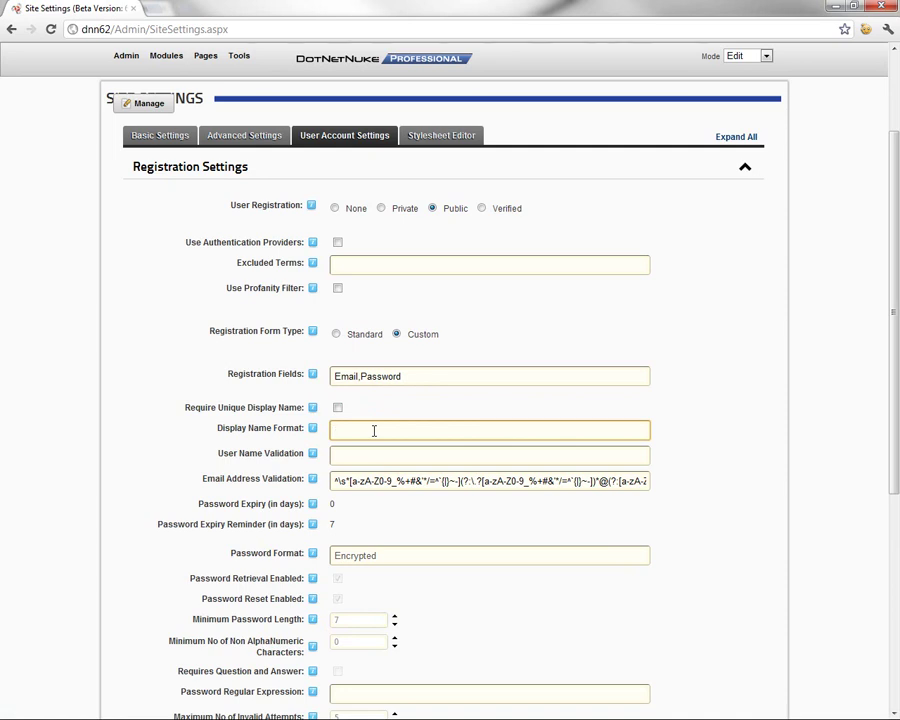
left_click(365, 455)
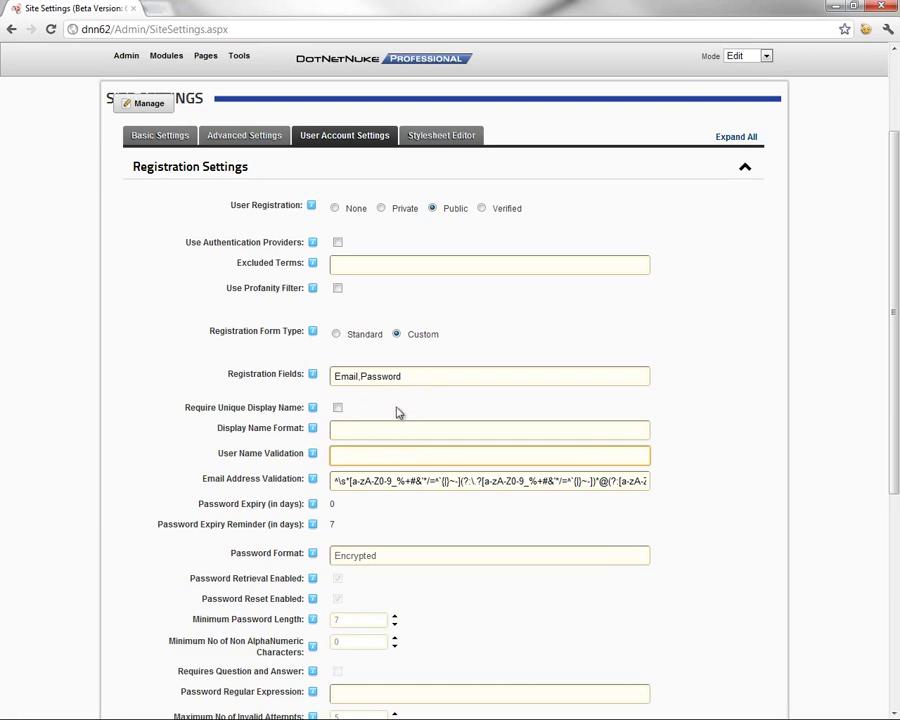
scroll(392, 421, "down", 2)
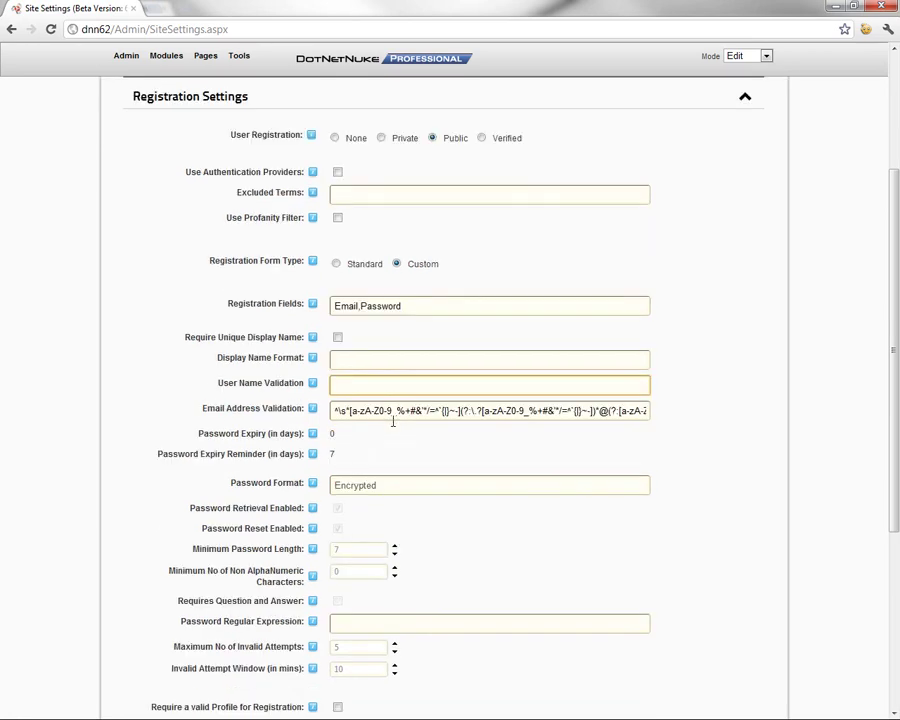
scroll(395, 421, "down", 4)
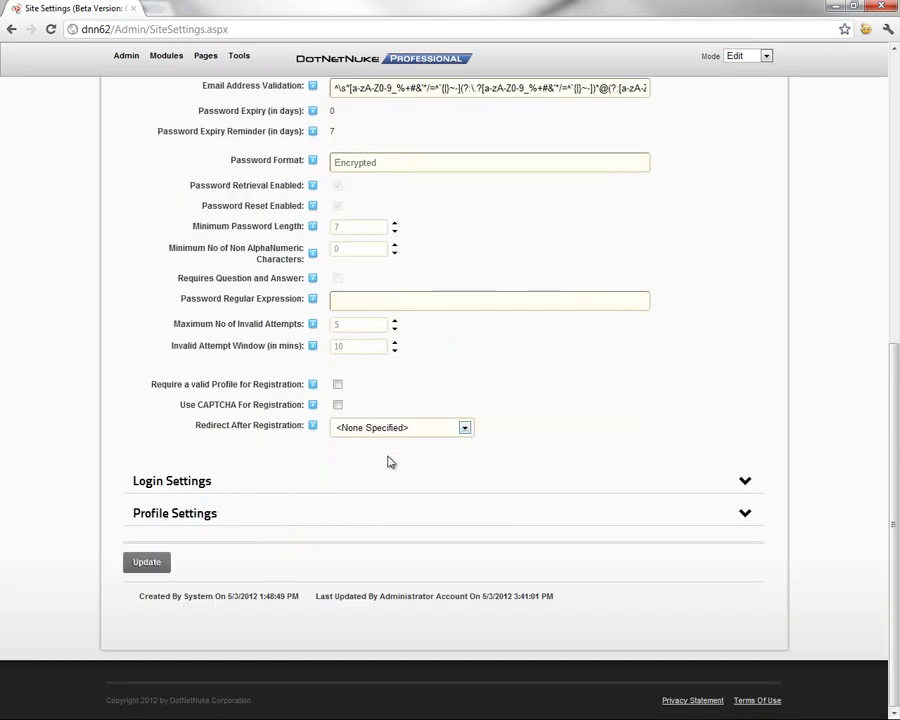
left_click(156, 566)
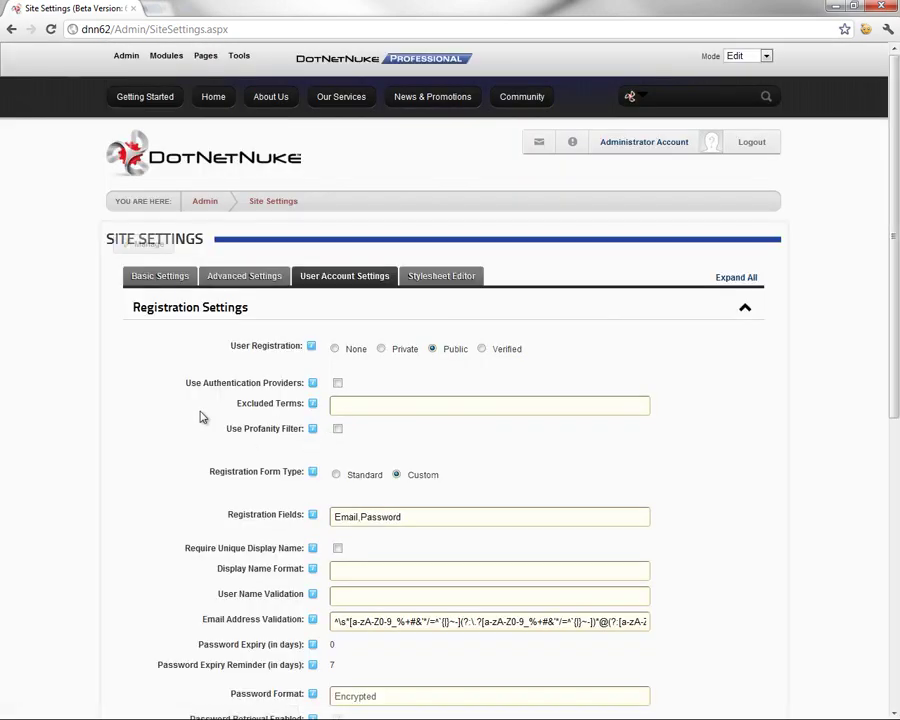
Log out of the admin account and register a new user with an email and password
left_click(215, 98)
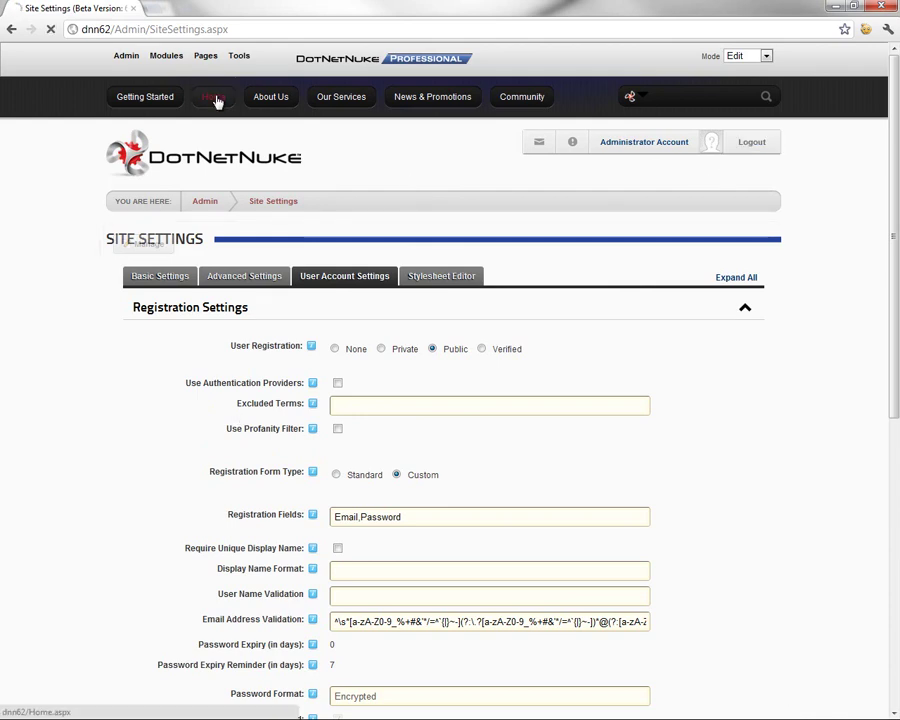
left_click(748, 141)
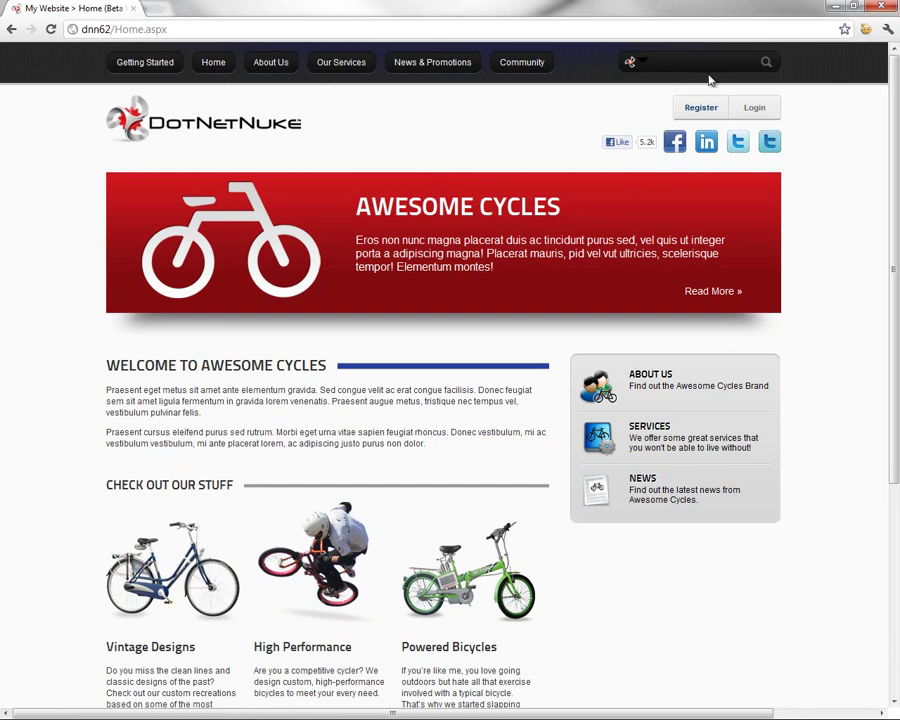
left_click(703, 108)
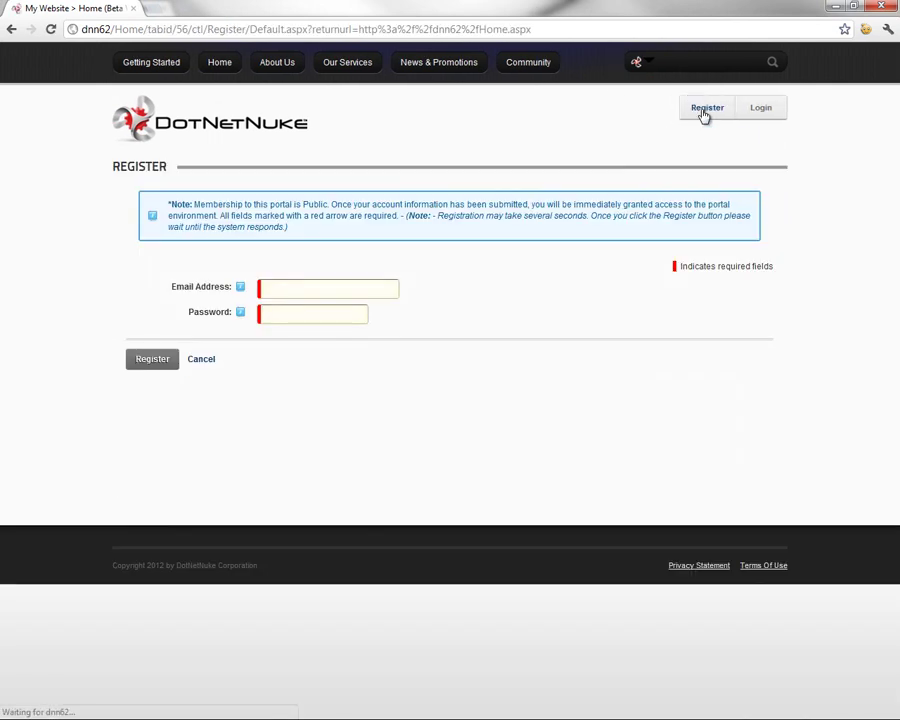
left_click(350, 287)
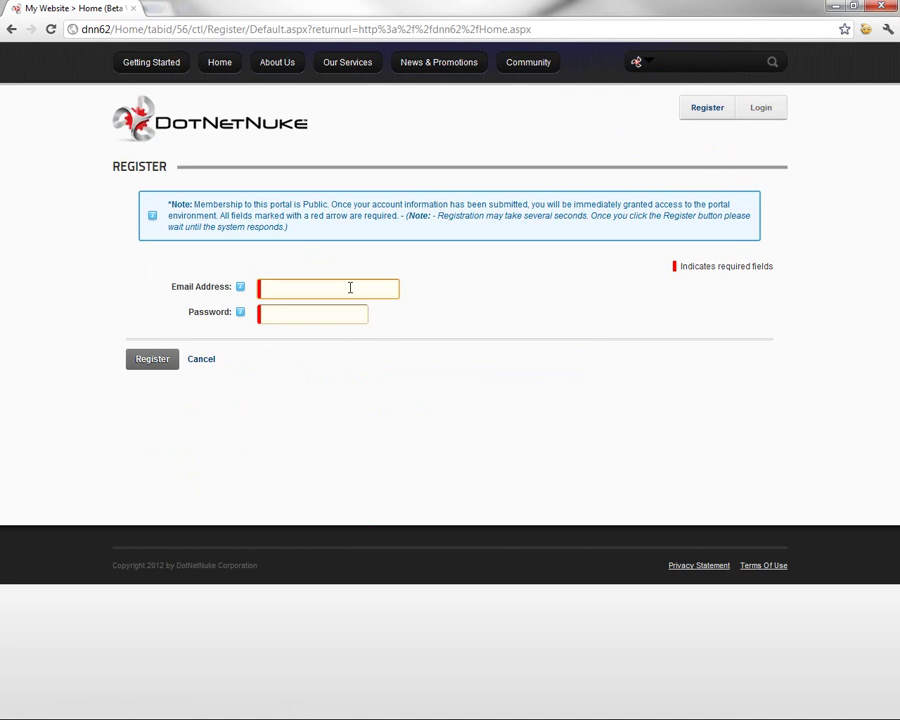
left_click(322, 312)
key("Tab")
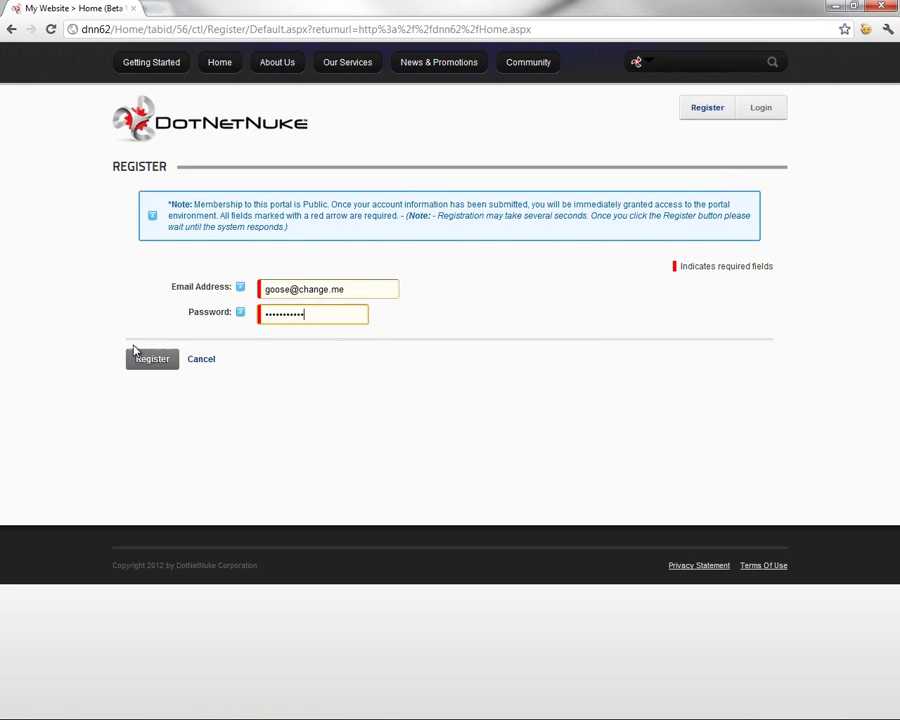
left_click(151, 361)
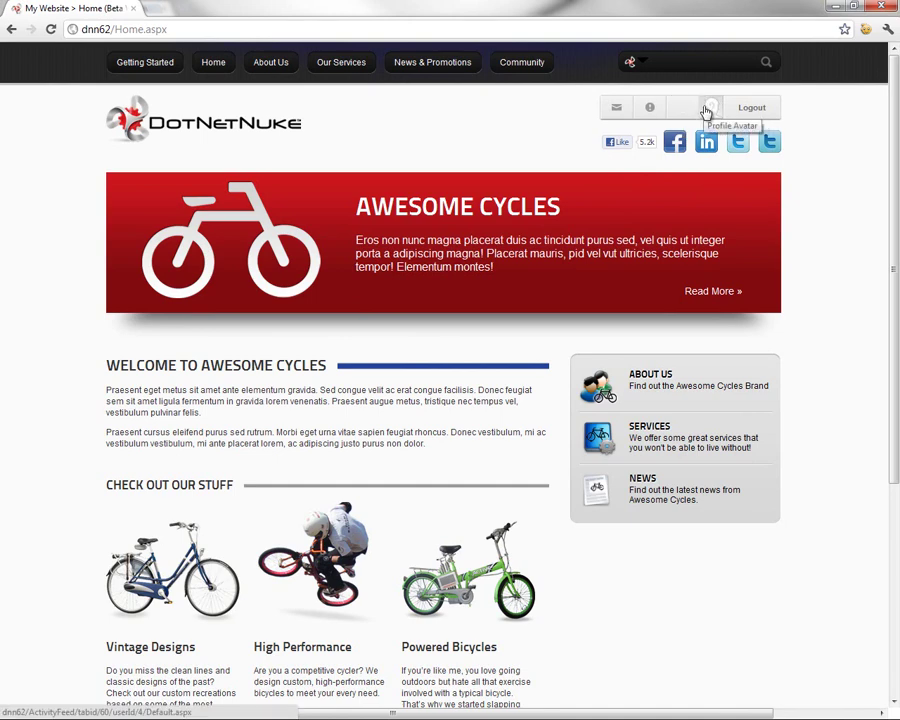
Start editing the new user's profile and choose United States as the country
left_click(682, 112)
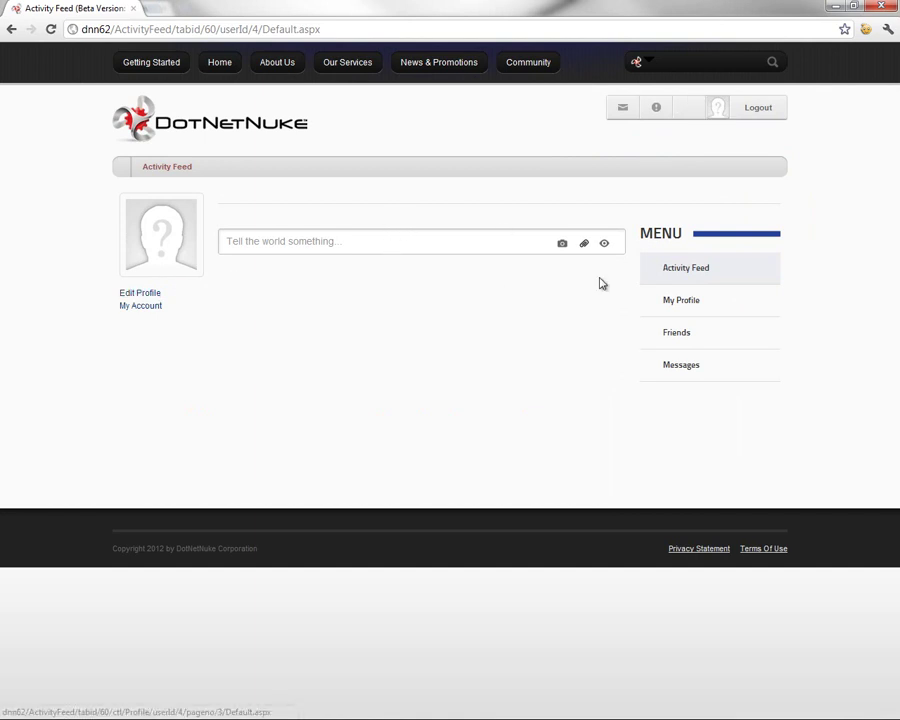
left_click(136, 296)
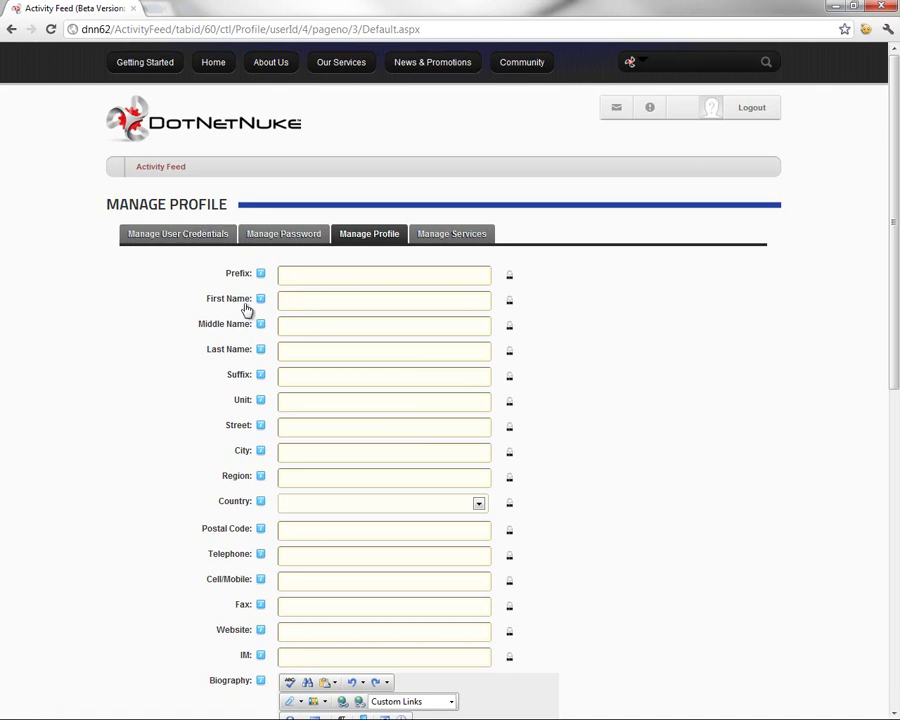
left_click(342, 511)
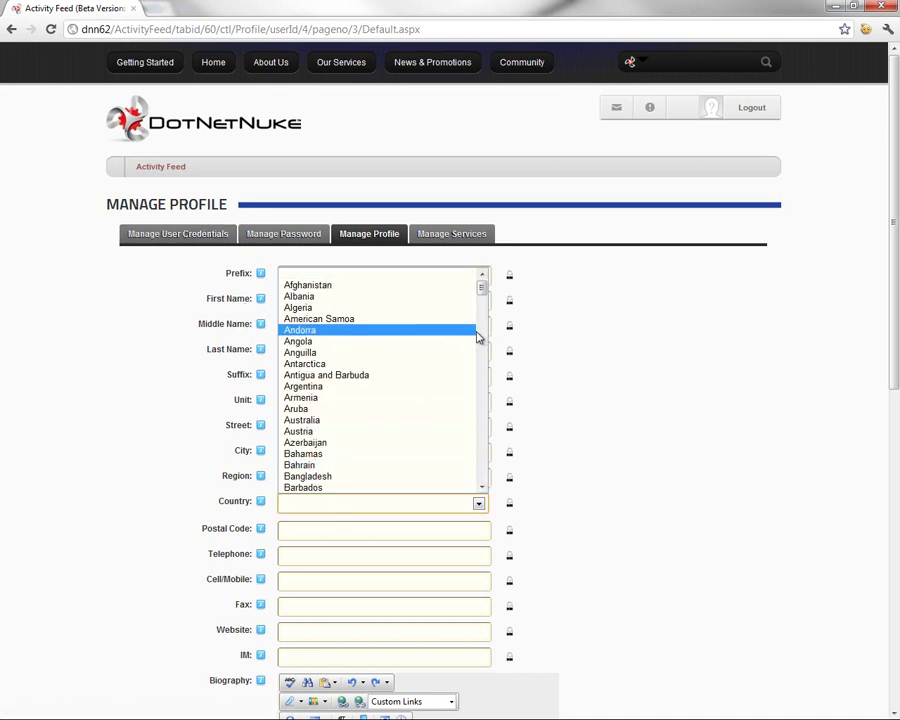
key("i")
key("Up")
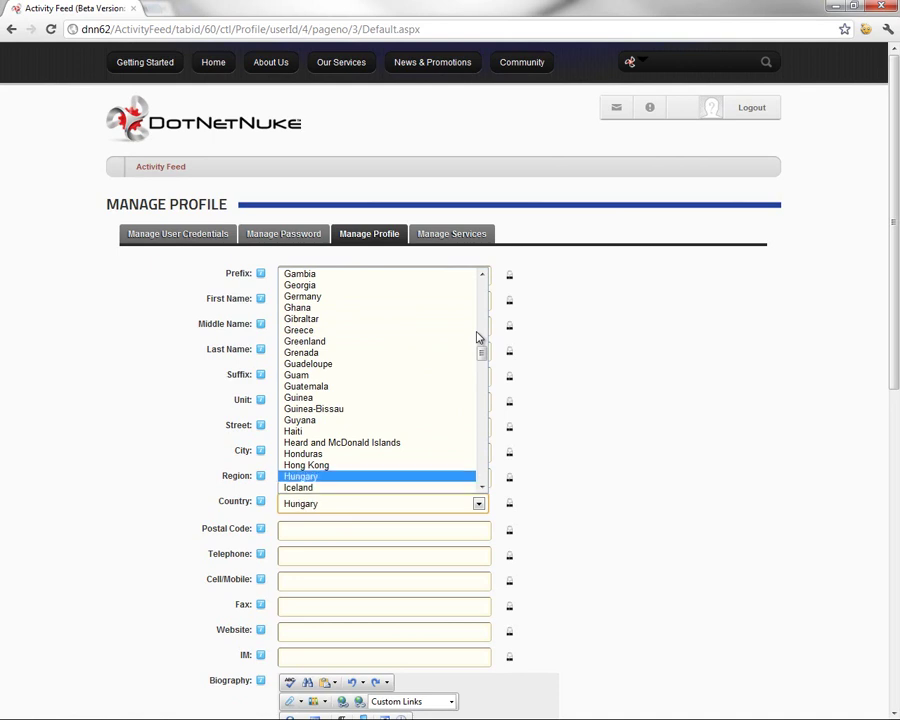
key("u")
key("n")
scroll(380, 400, "down", 4)
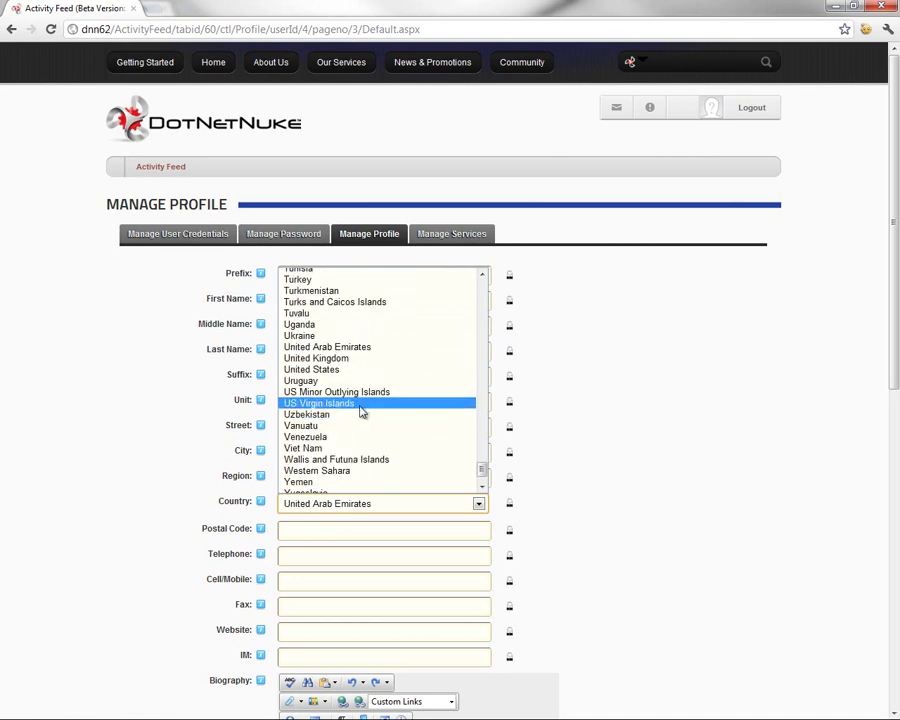
left_click(322, 372)
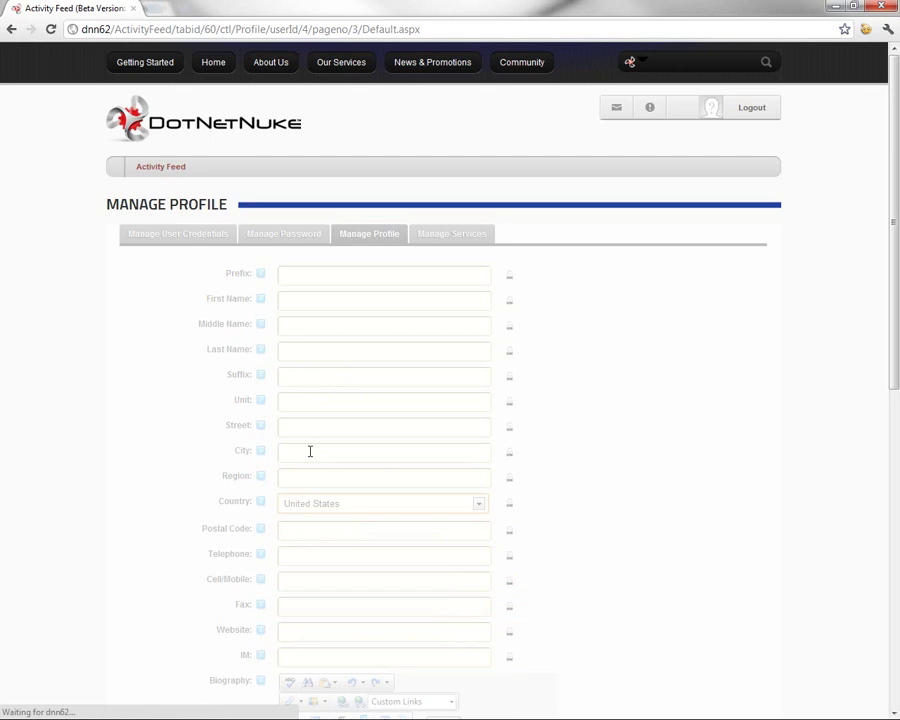
Set the region to California and the city to San Diego
left_click(297, 480)
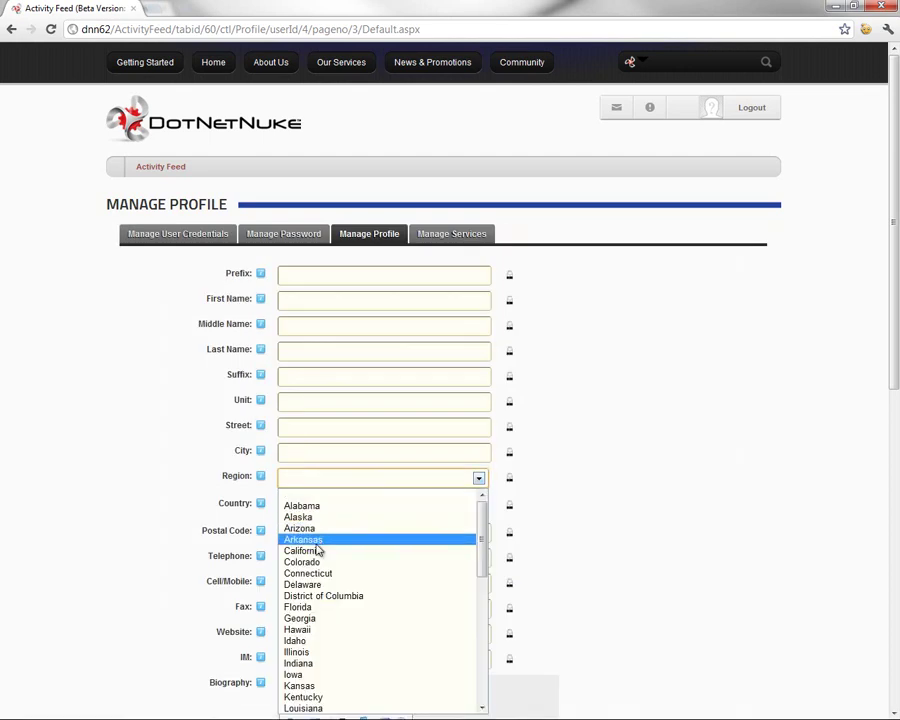
left_click(317, 548)
left_click(319, 457)
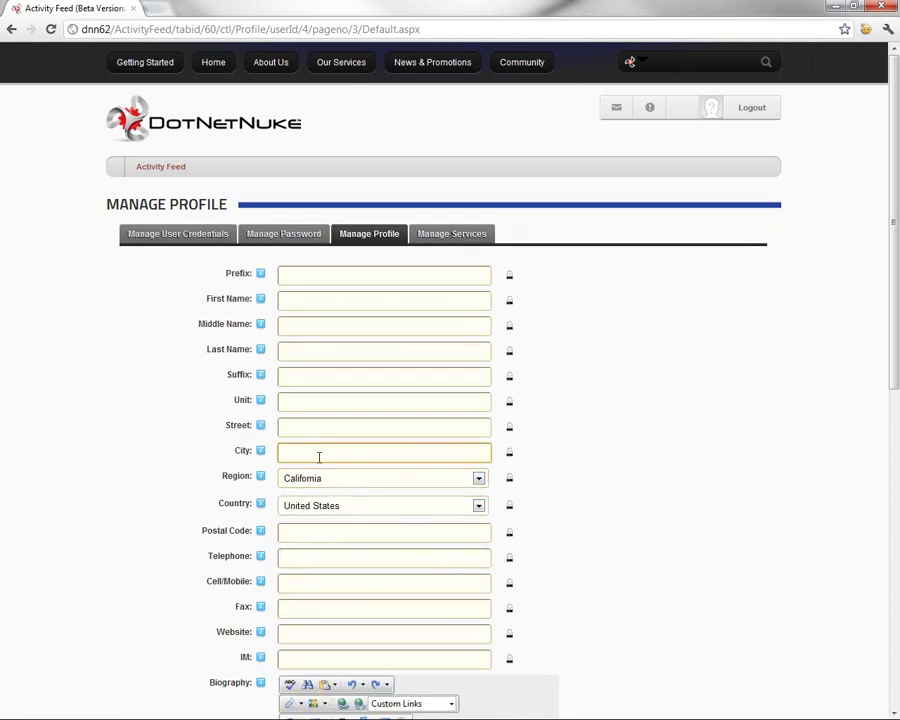
type("San Diego")
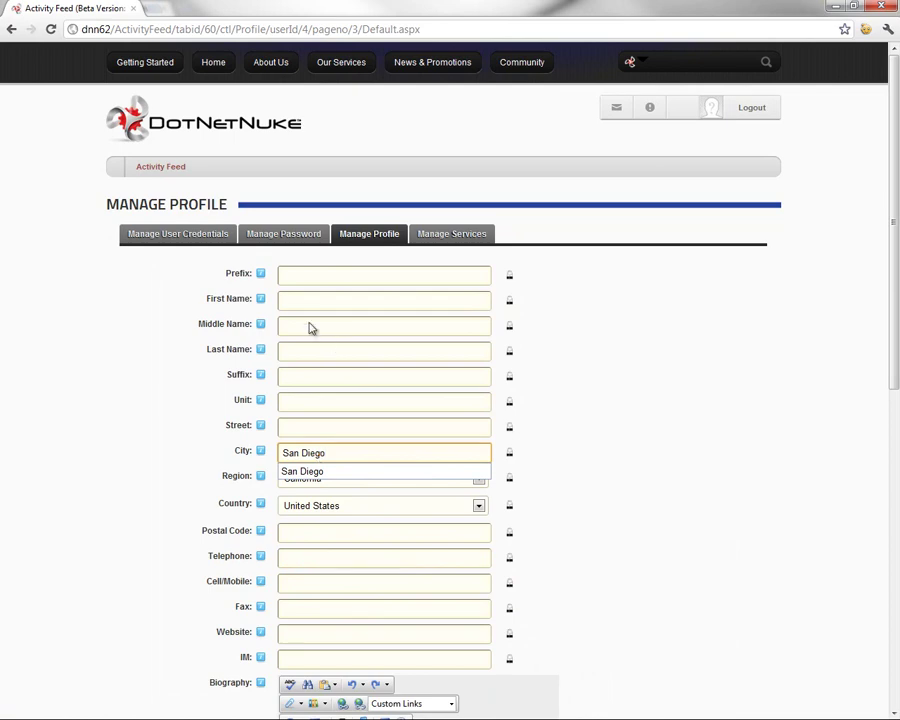
left_click(498, 396)
Upload goose.jpg as the profile photo and submit the profile
scroll(409, 392, "down", 2)
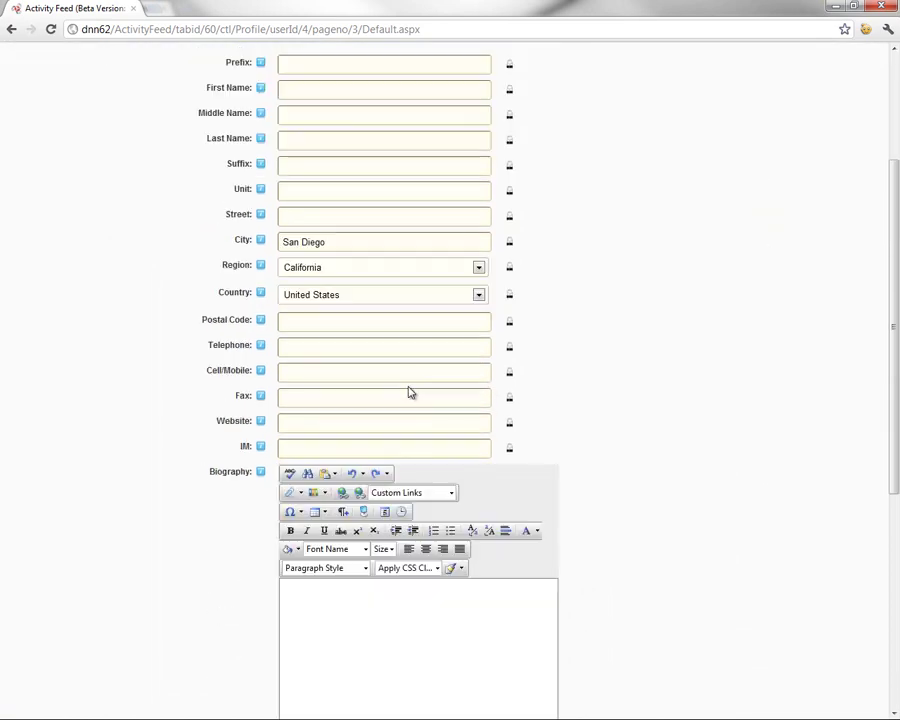
scroll(353, 272, "down", 4)
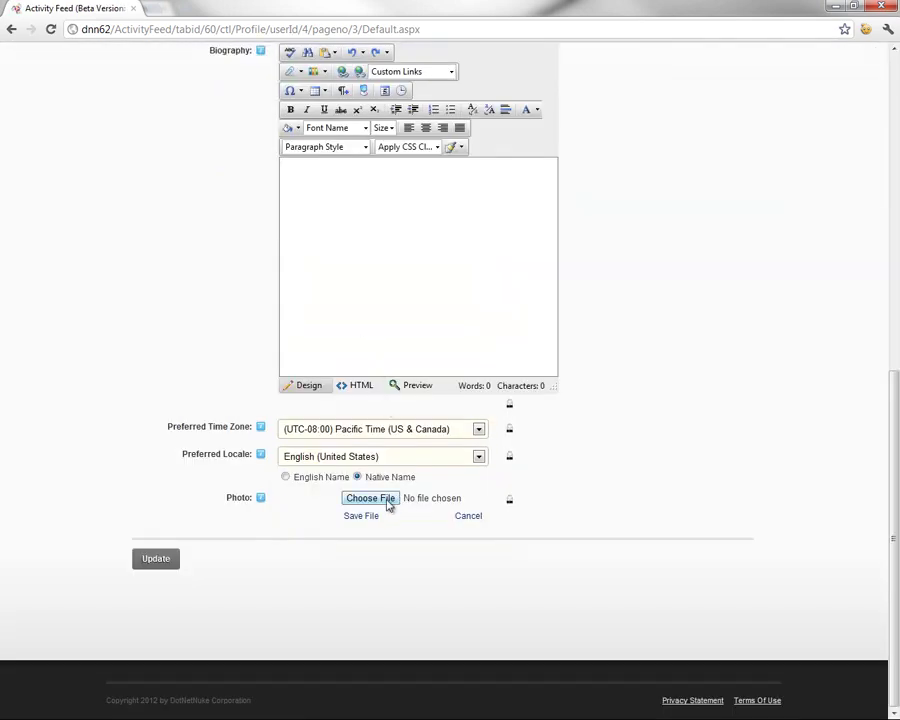
left_click(388, 505)
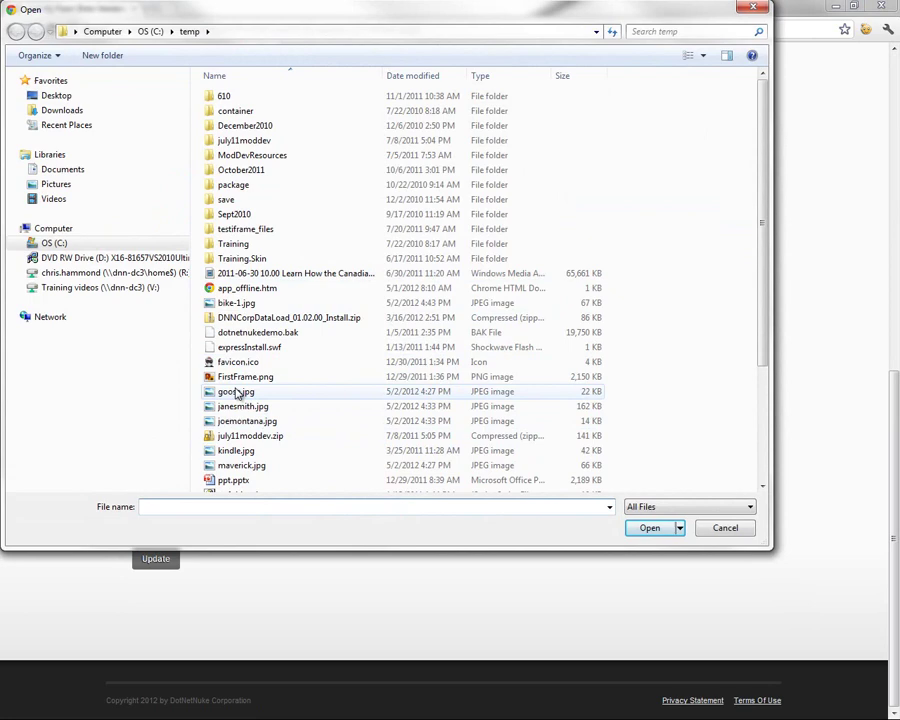
double_click(237, 393)
left_click(366, 517)
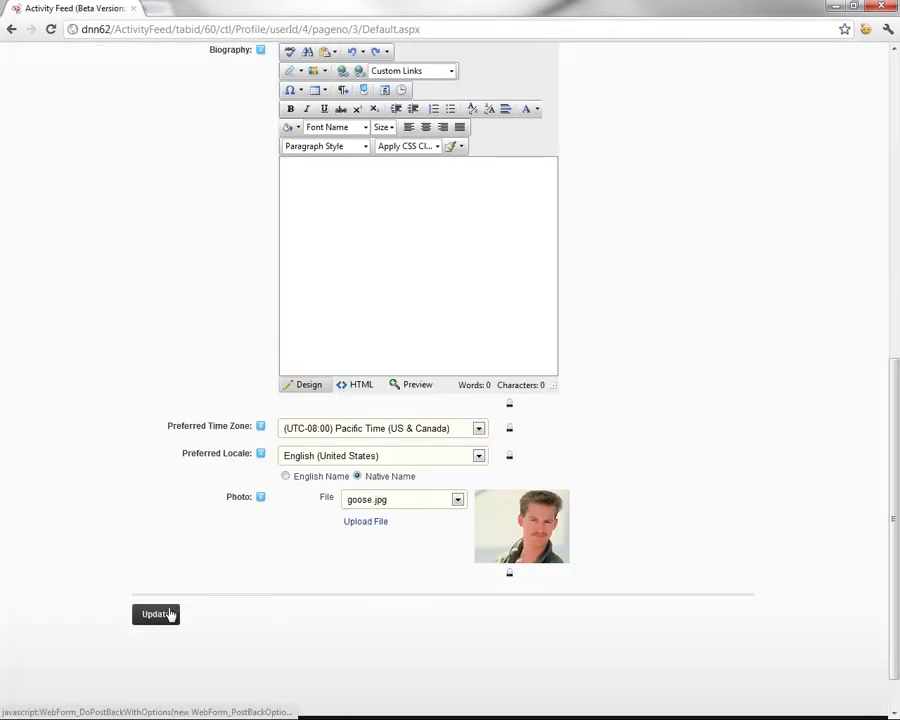
left_click(170, 614)
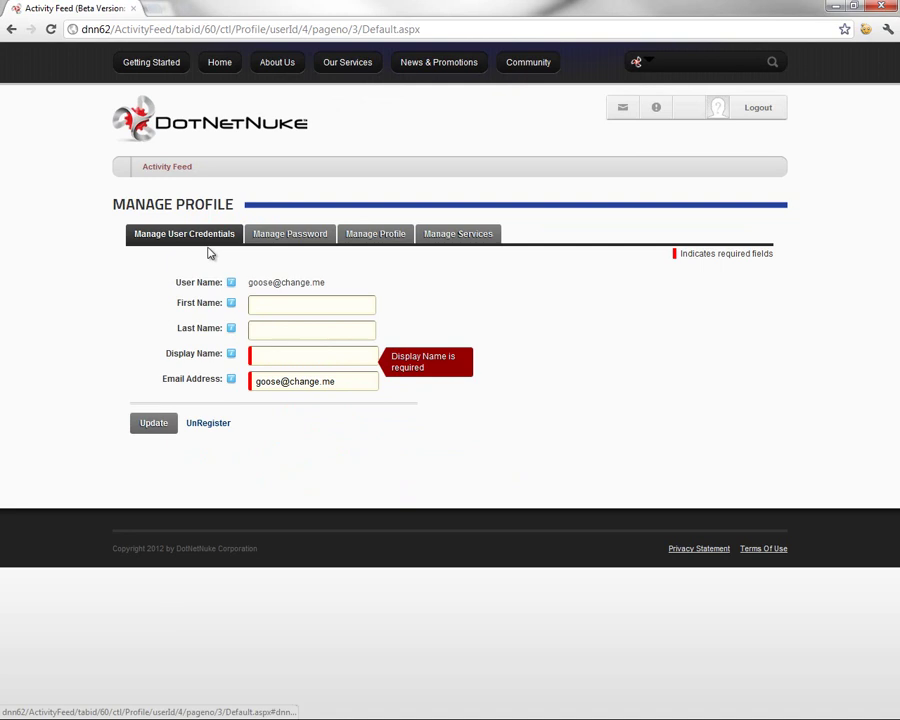
Enter 'Goose' as the Display Name and save the credentials with Update
left_click(274, 308)
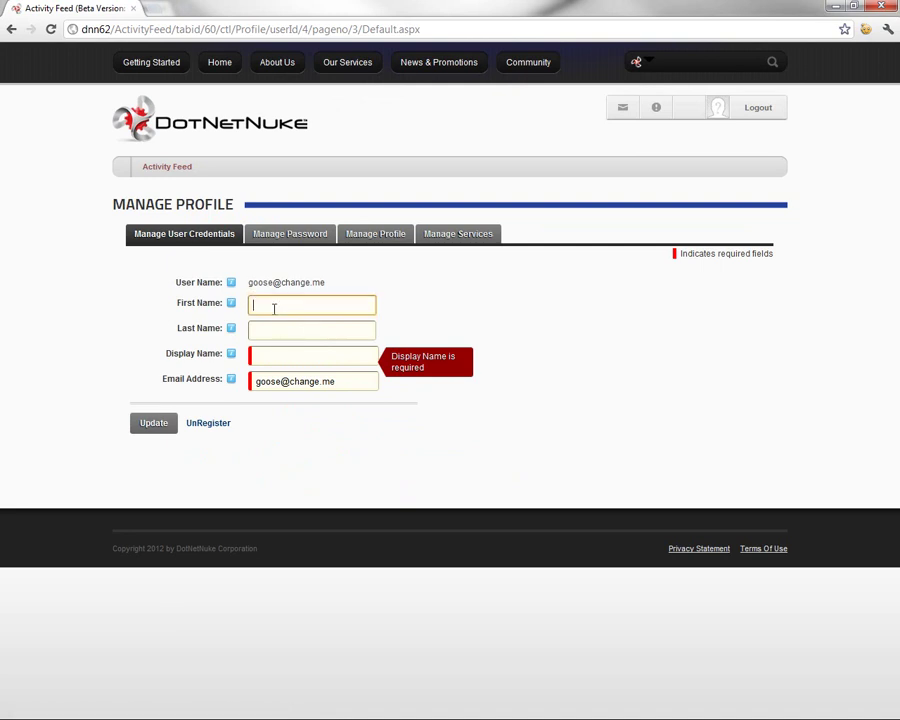
left_click(297, 359)
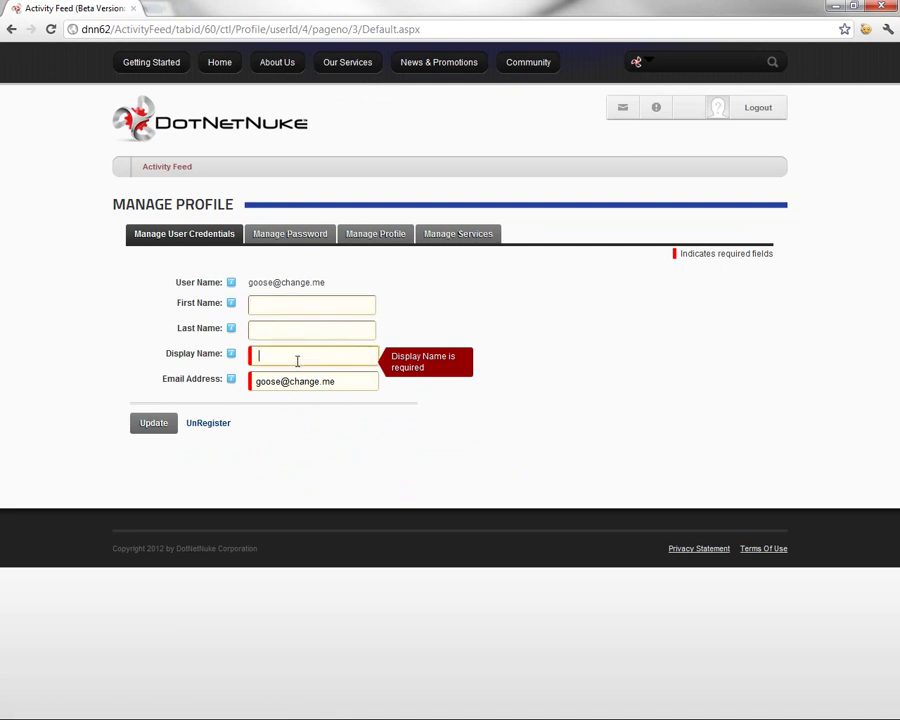
left_click(294, 352)
type("Goose")
key("Tab")
left_click(313, 350)
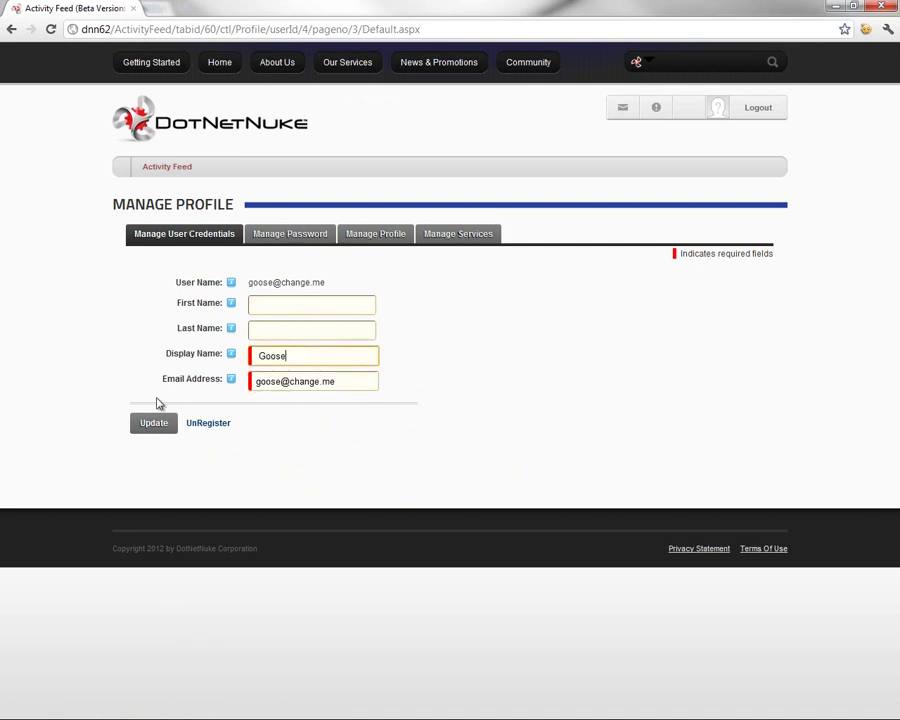
left_click(152, 424)
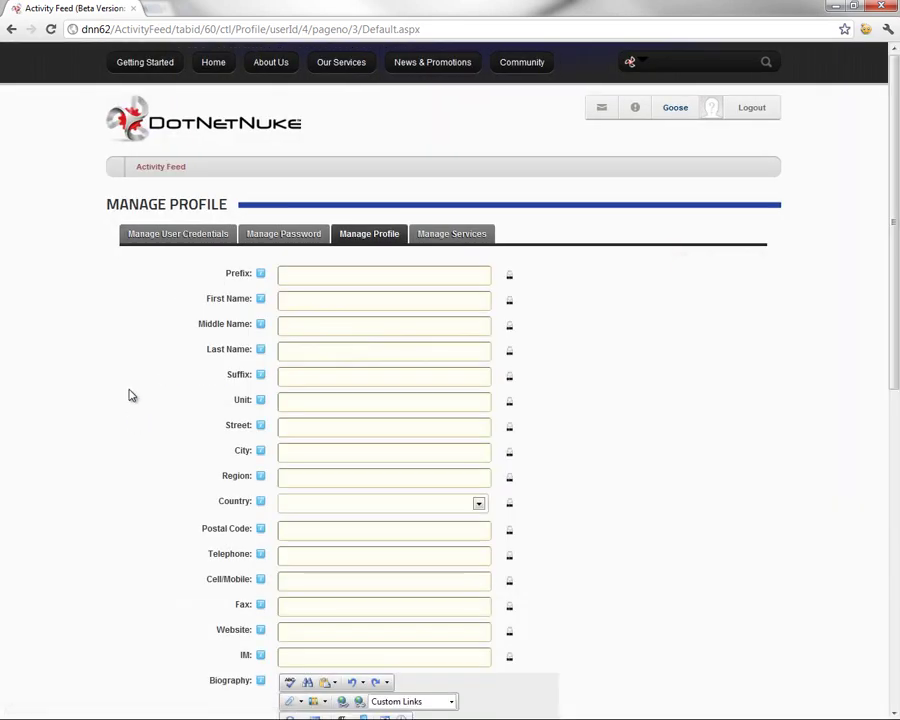
Select goose.jpg from the file list as the profile photo
scroll(124, 390, "down", 3)
scroll(128, 399, "down", 3)
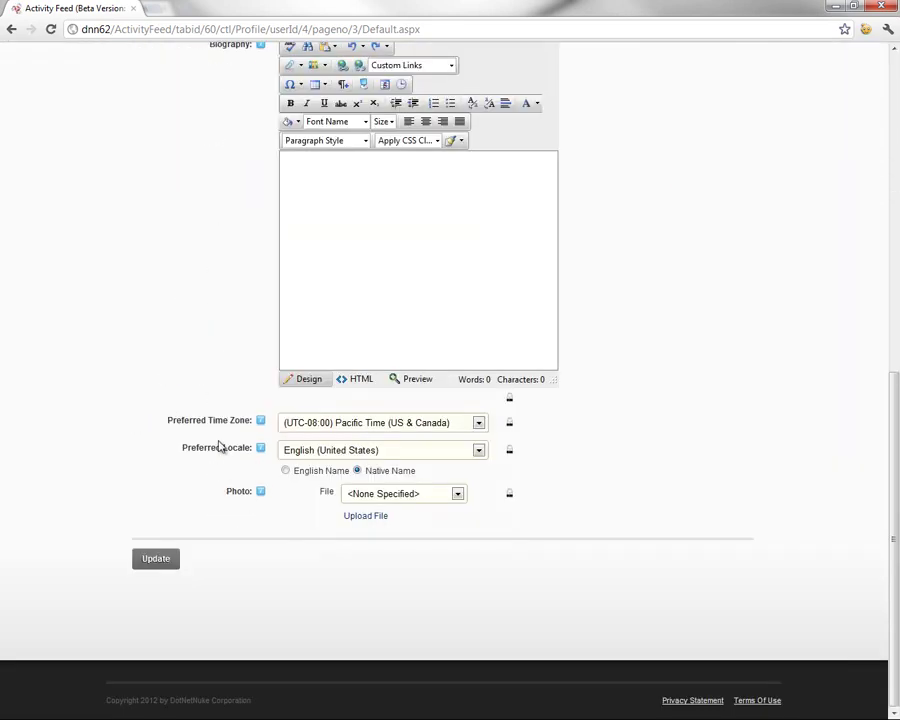
left_click(409, 497)
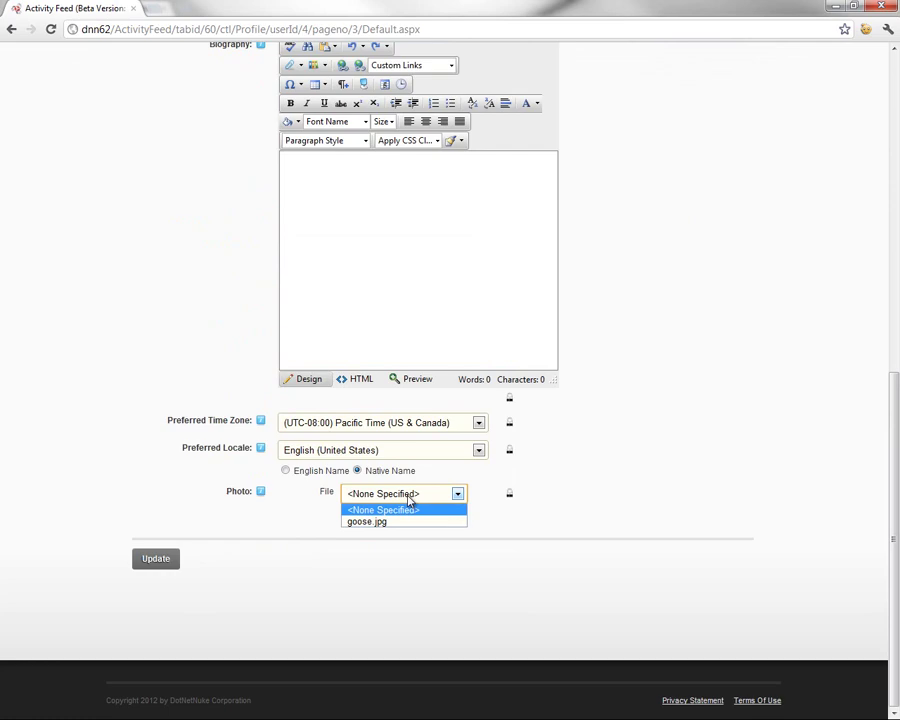
left_click(394, 521)
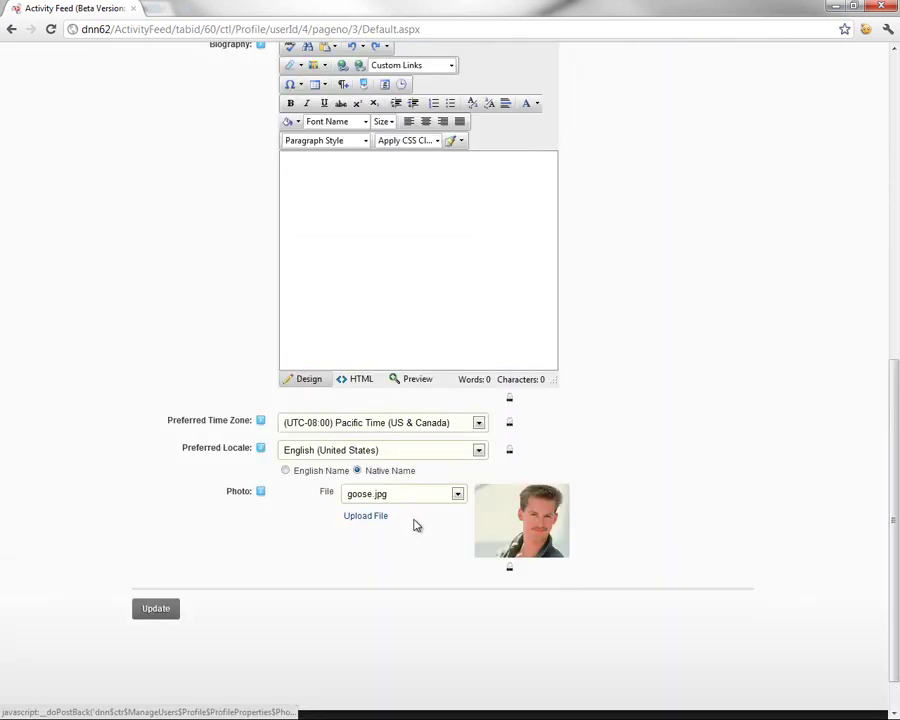
scroll(420, 550, "up", 10)
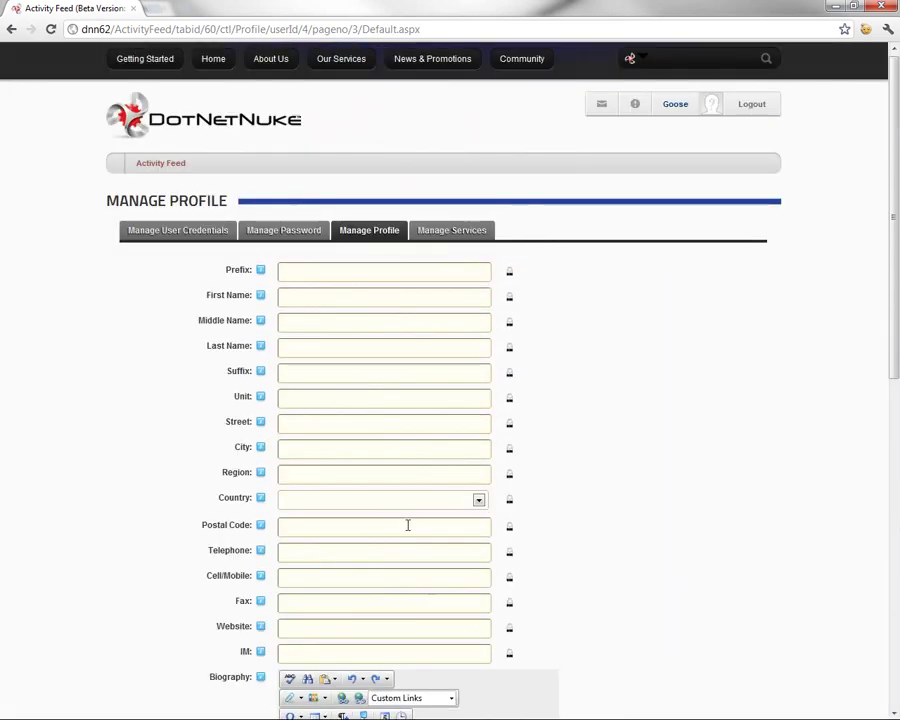
Set the location to San Diego, California, United States and save the profile
left_click(369, 503)
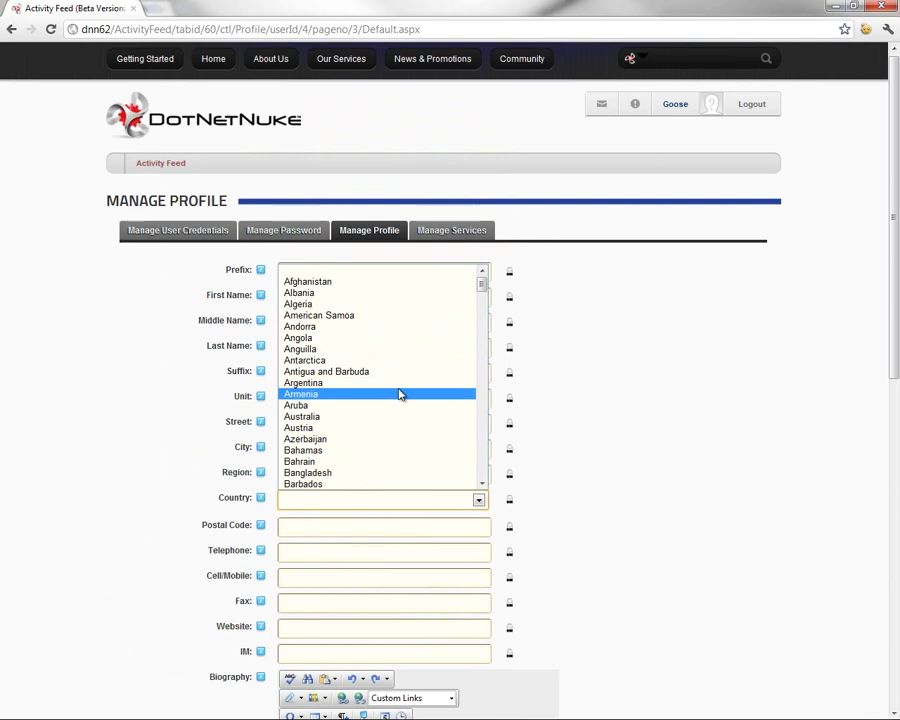
type("un")
key("Down")
key("Down")
key("Down")
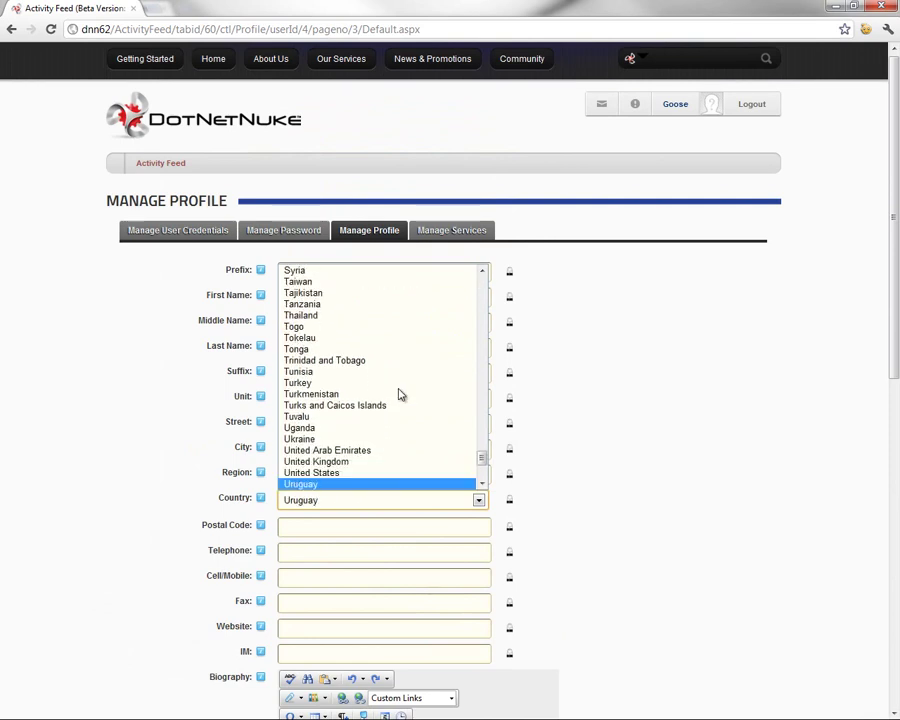
key("Up")
left_click(338, 474)
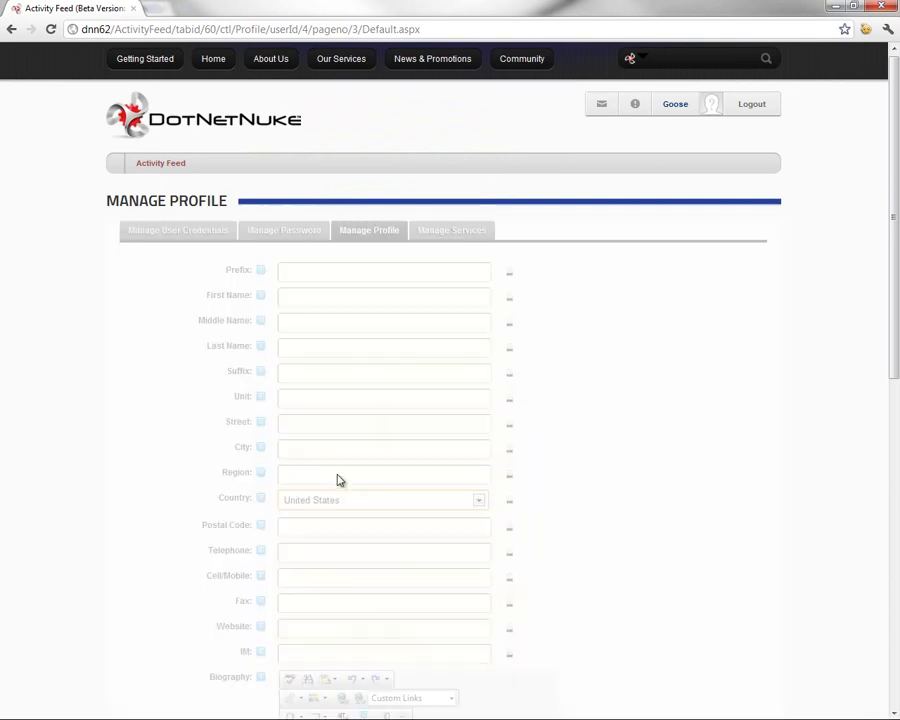
left_click(331, 476)
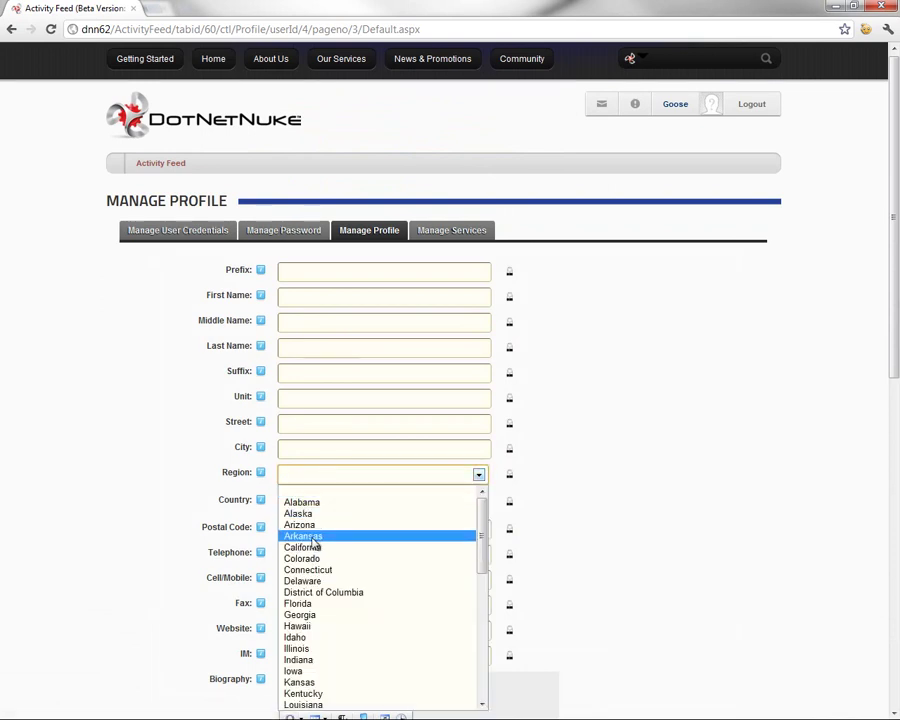
left_click(313, 548)
left_click(318, 450)
type("San D")
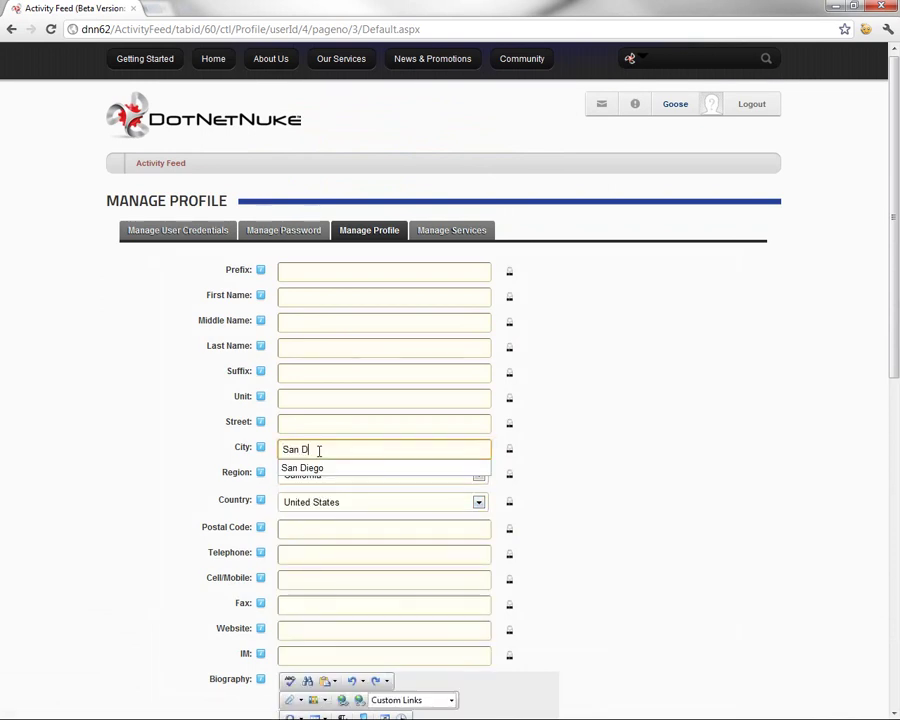
type("iego")
left_click(144, 454)
scroll(146, 457, "down", 7)
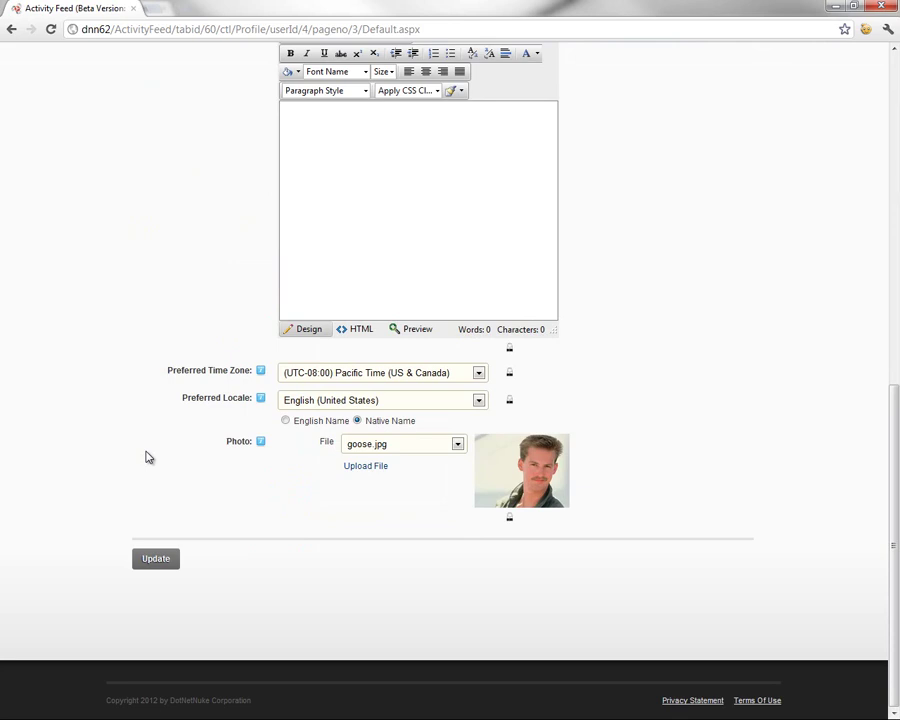
left_click(155, 558)
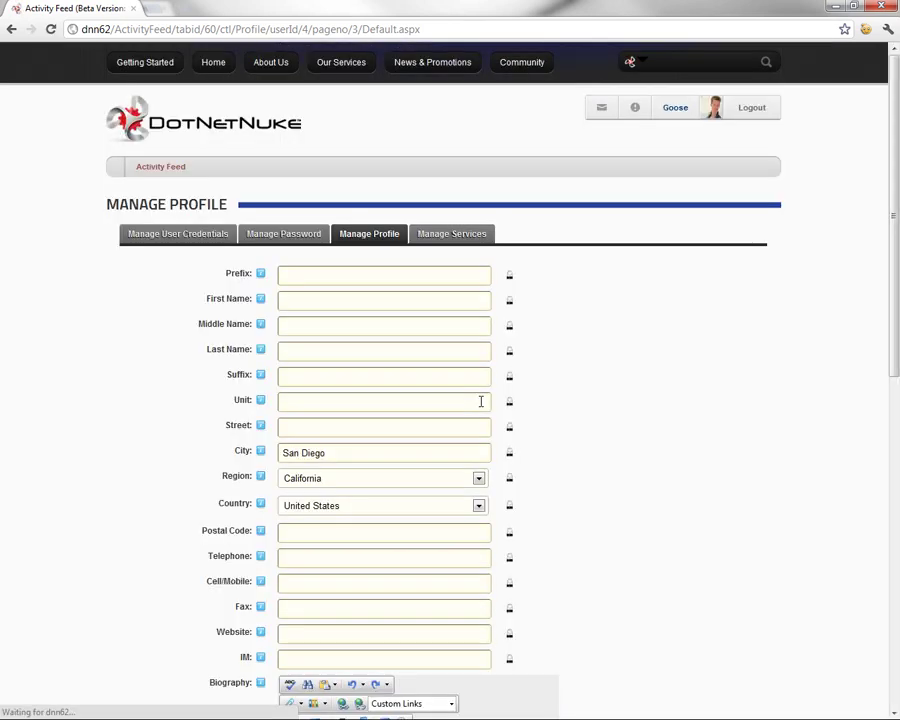
left_click(686, 112)
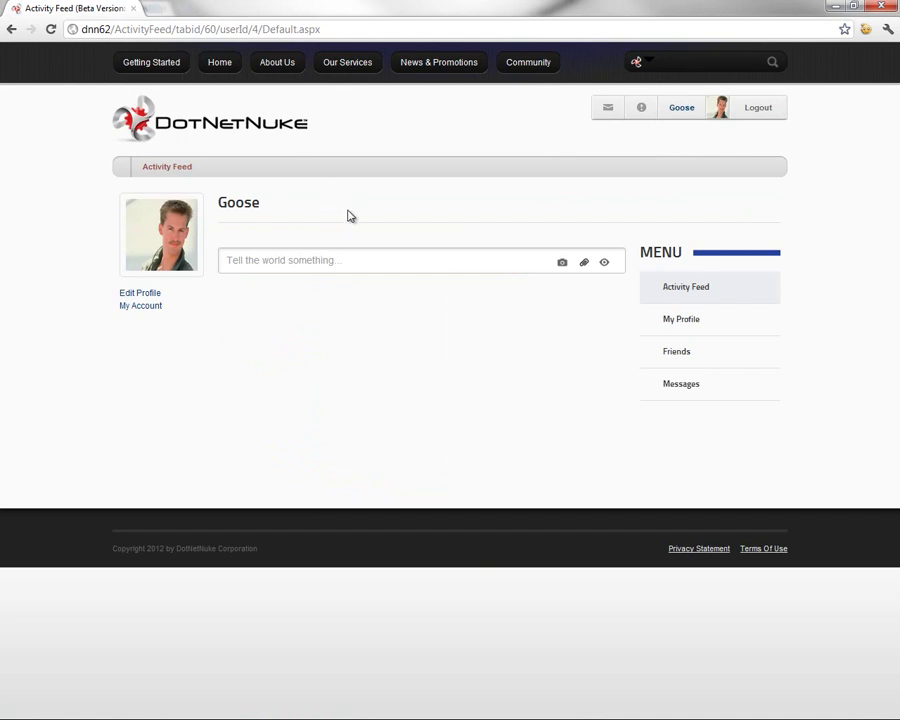
left_click(762, 110)
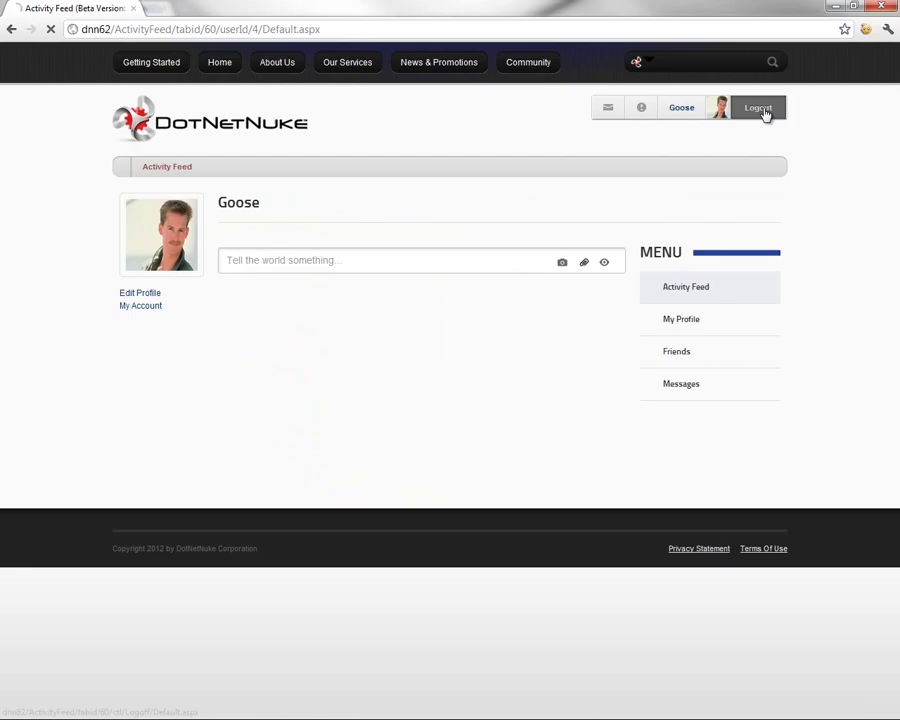
left_click(759, 114)
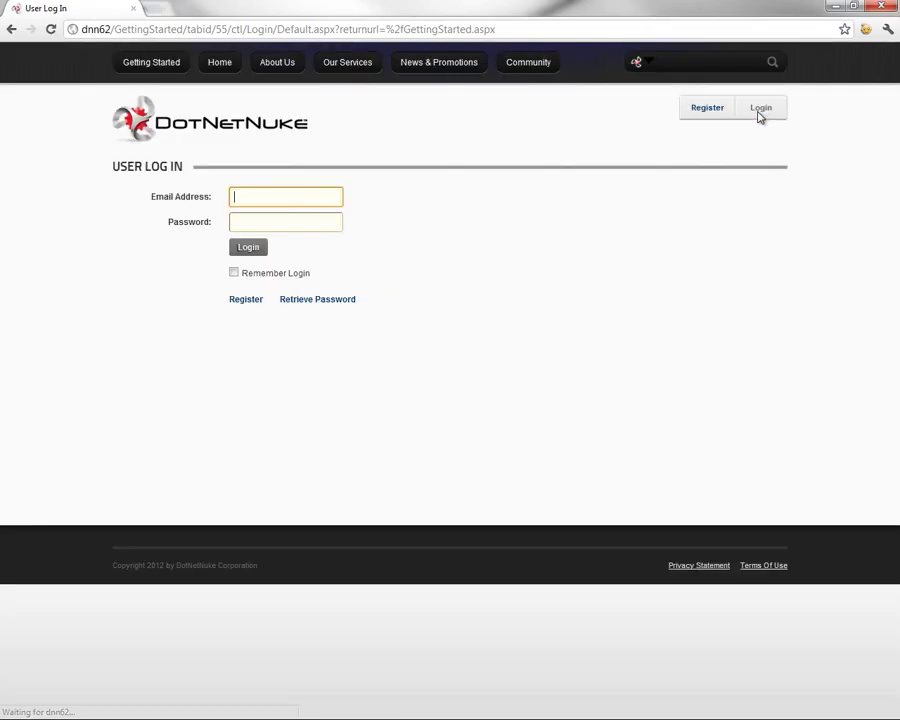
type("admin")
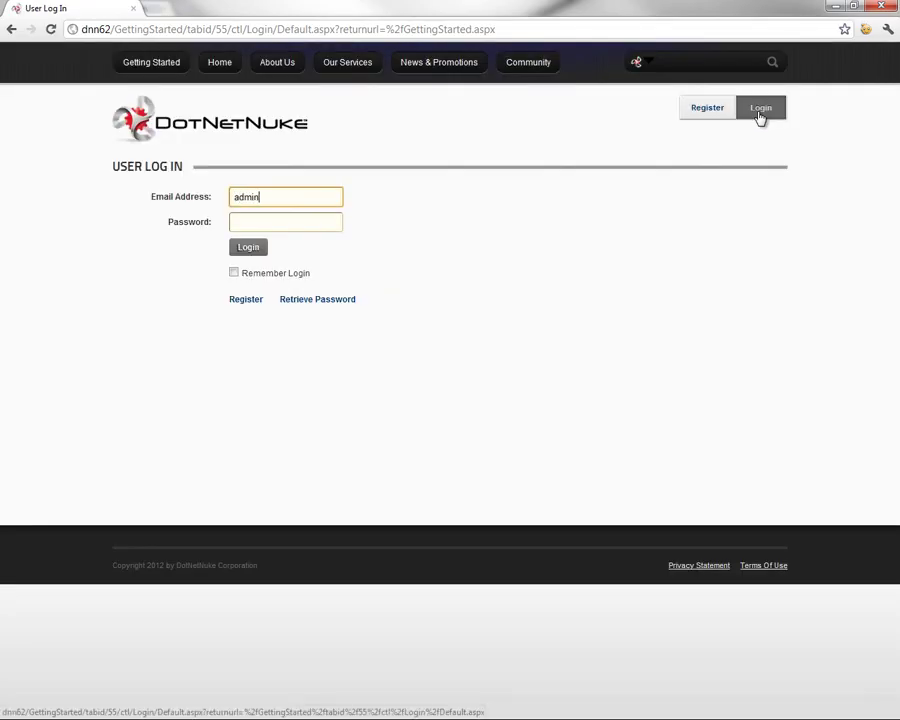
key("Tab")
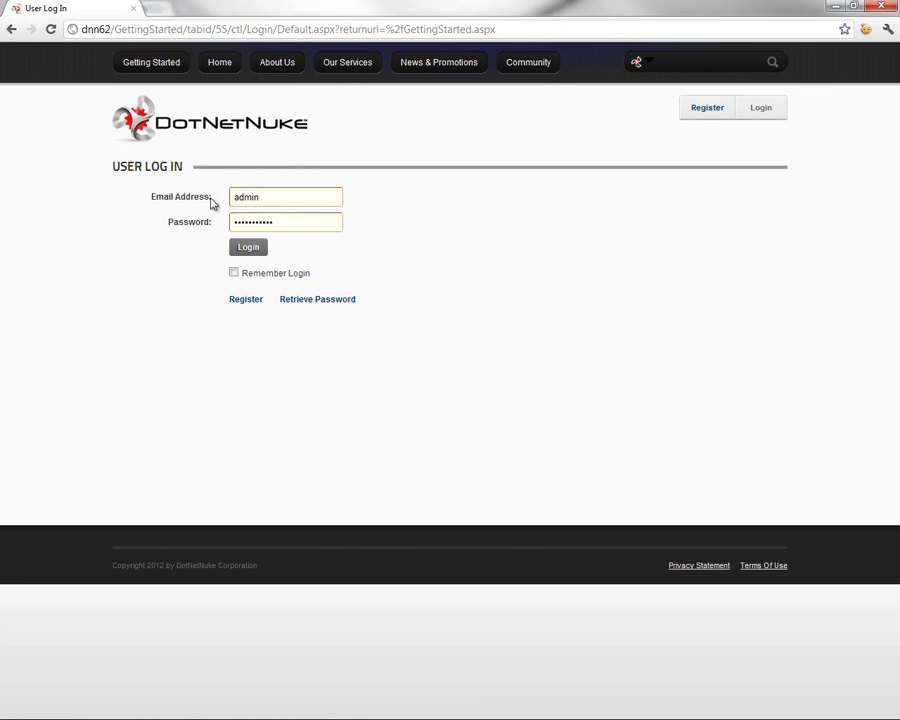
Sign in as administrator and review the Custom Email,Password registration settings in Site Settings
left_click(252, 246)
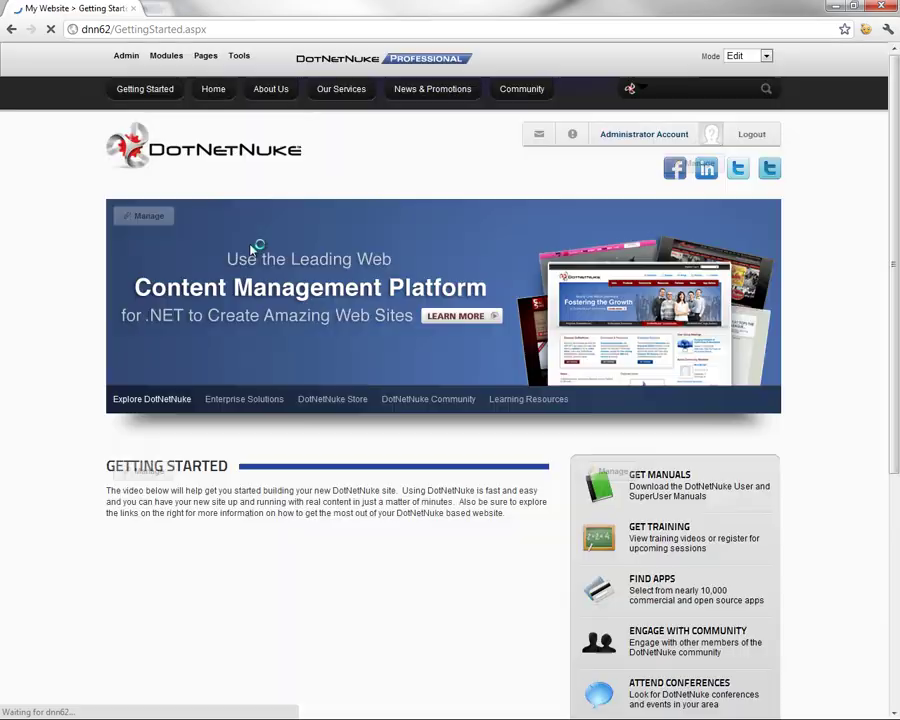
mouse_move(124, 57)
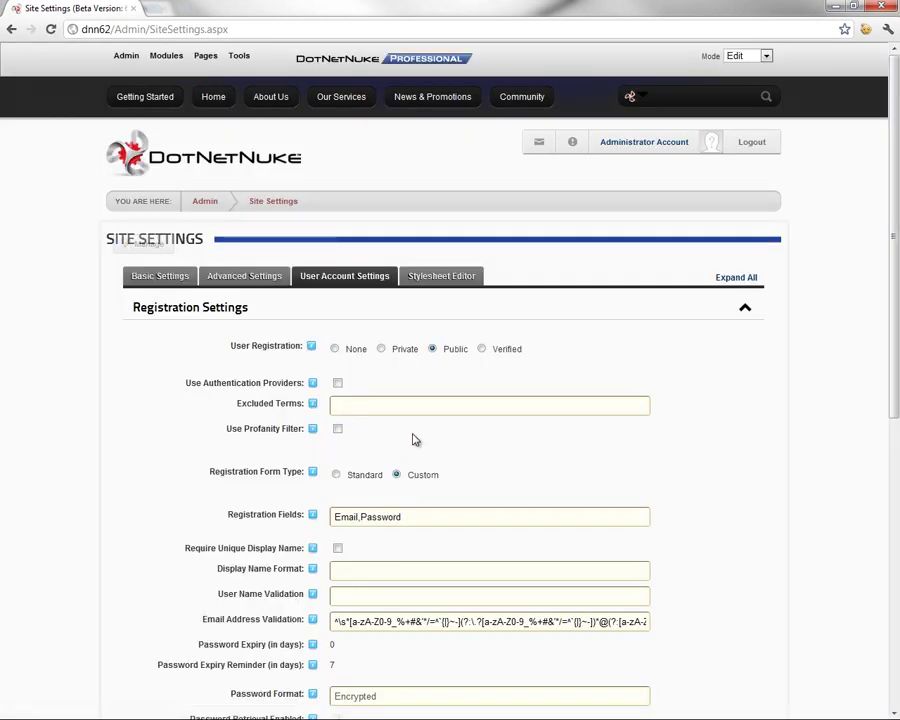
scroll(415, 440, "down", 1)
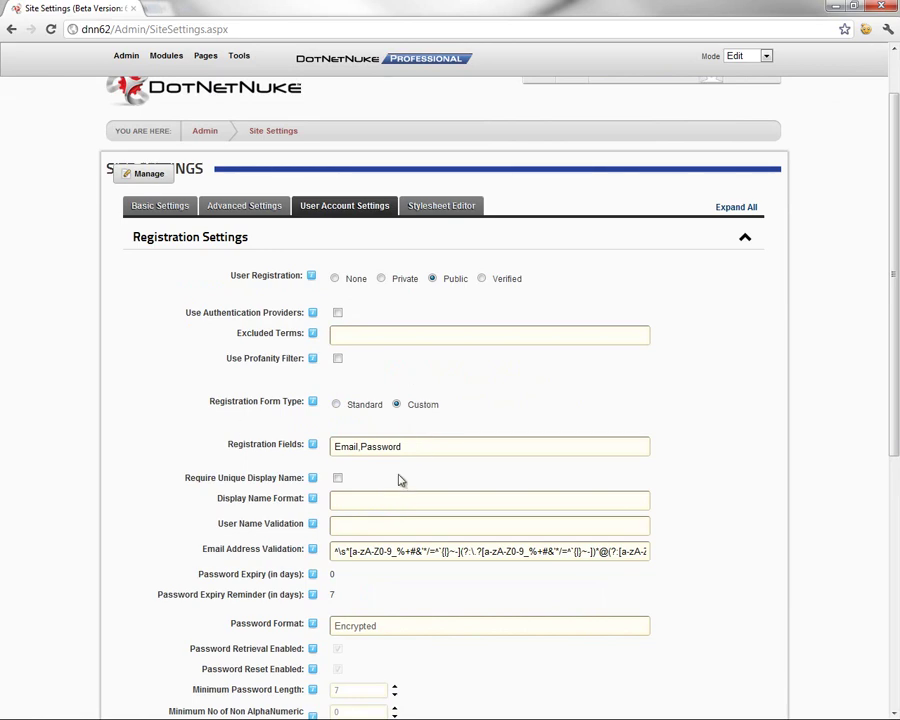
scroll(399, 478, "down", 2)
scroll(422, 477, "up", 3)
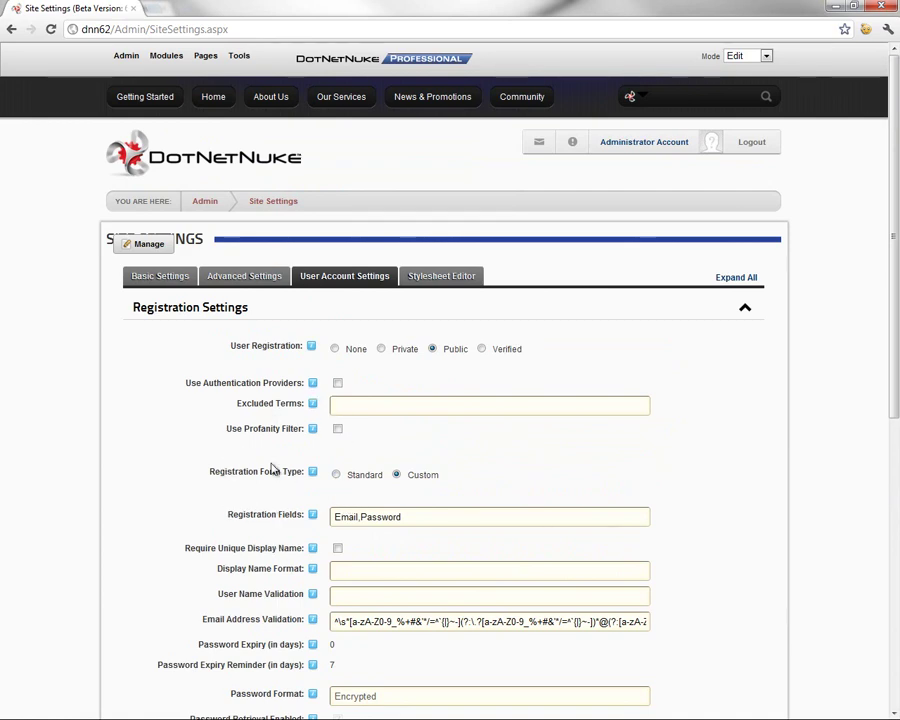
scroll(272, 480, "down", 2)
mouse_move(305, 437)
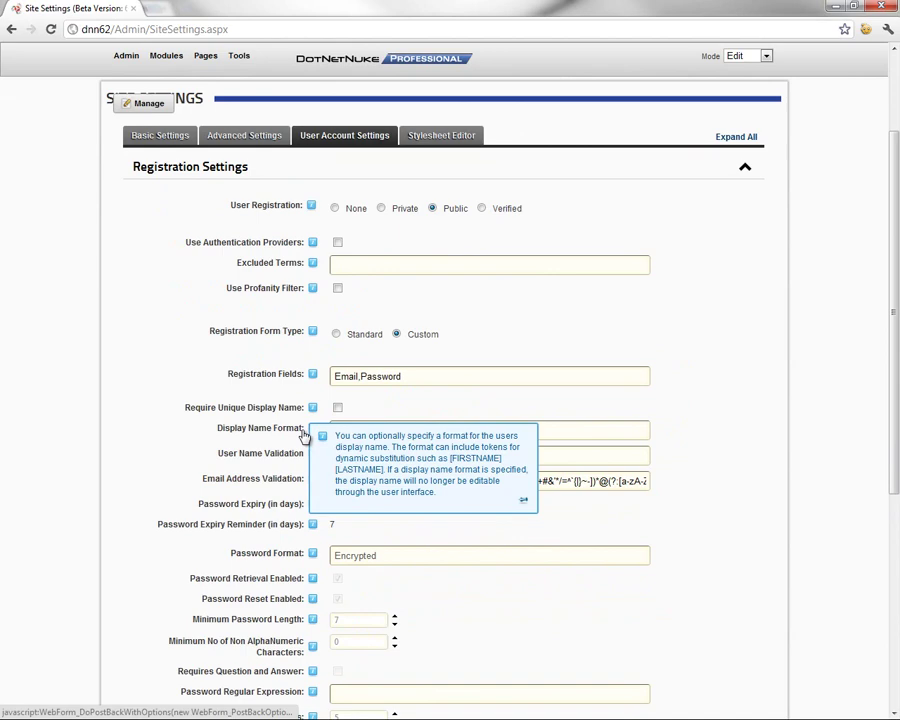
scroll(355, 432, "down", 2)
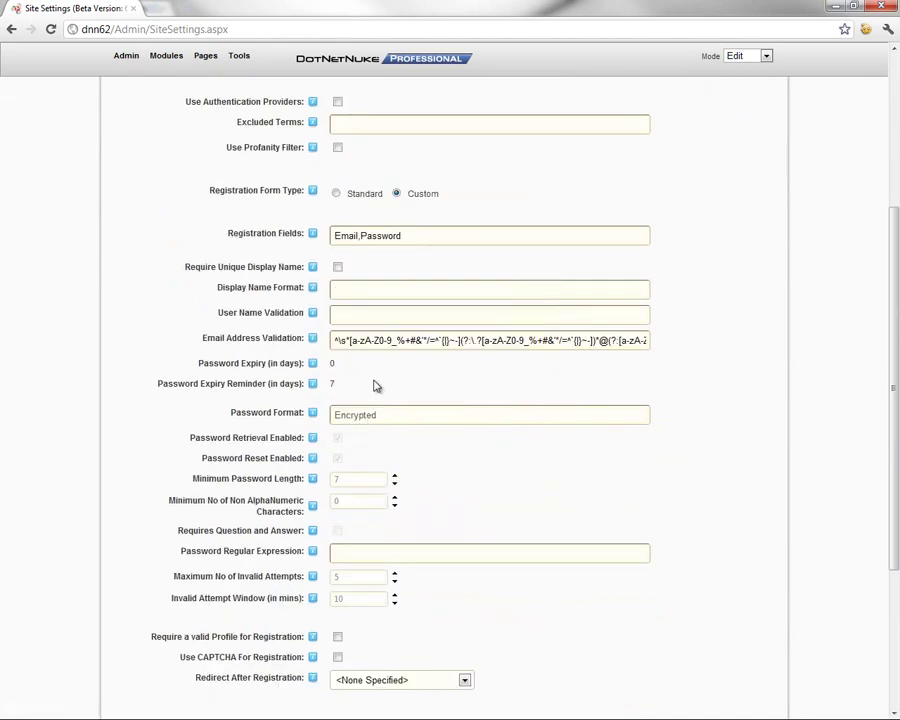
scroll(375, 386, "up", 3)
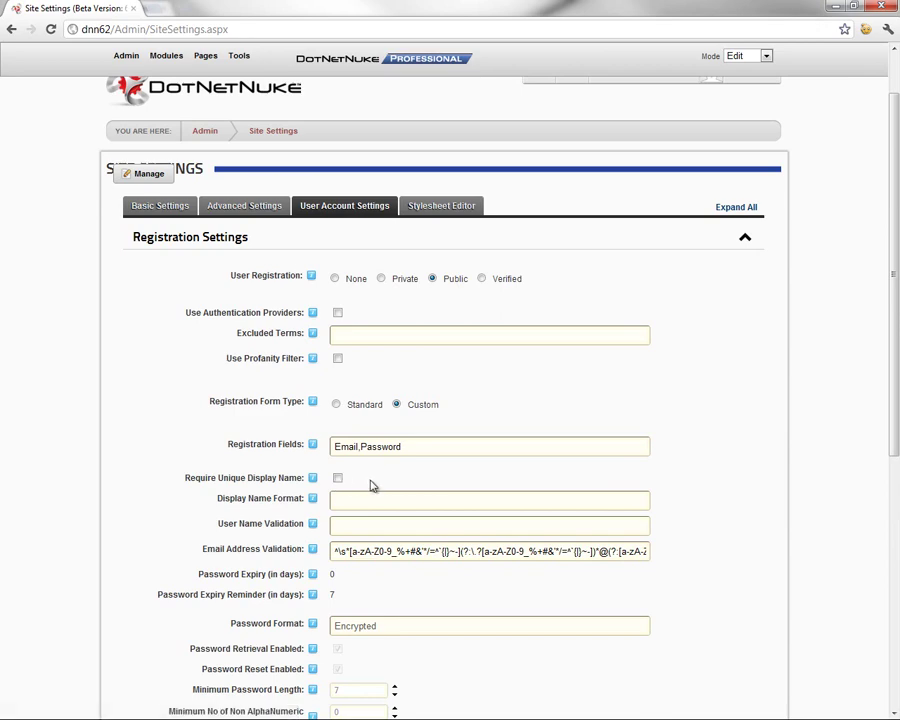
scroll(372, 486, "up", 1)
scroll(374, 488, "down", 1)
scroll(344, 436, "down", 5)
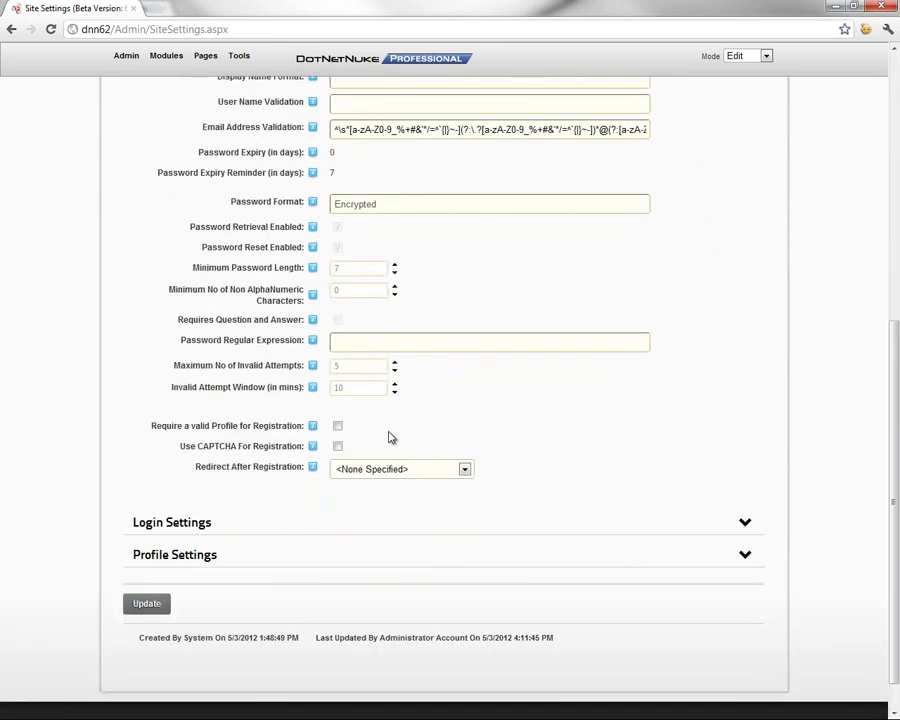
scroll(391, 437, "up", 6)
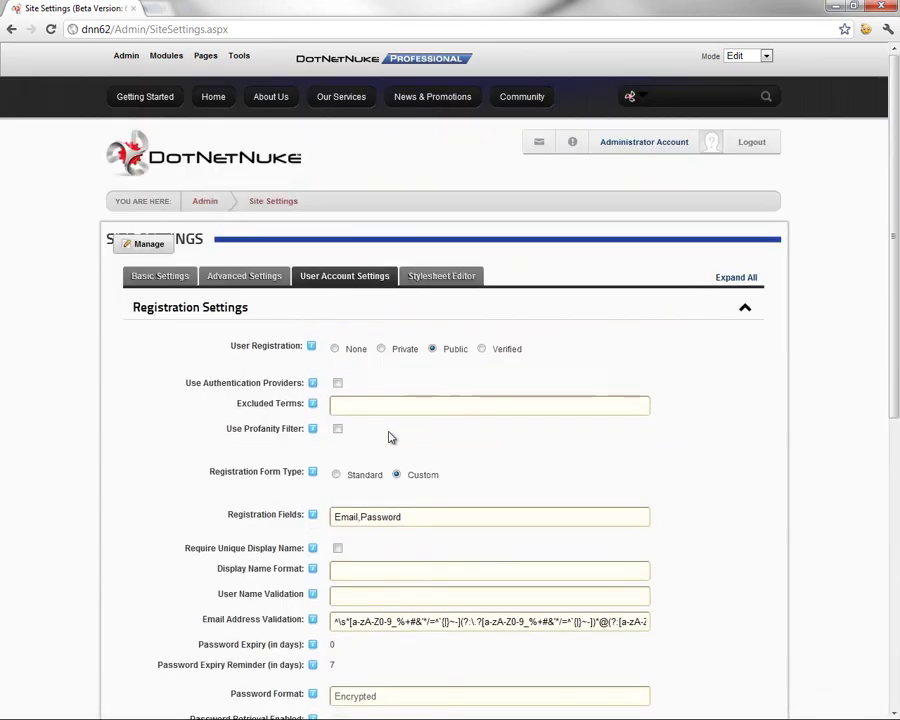